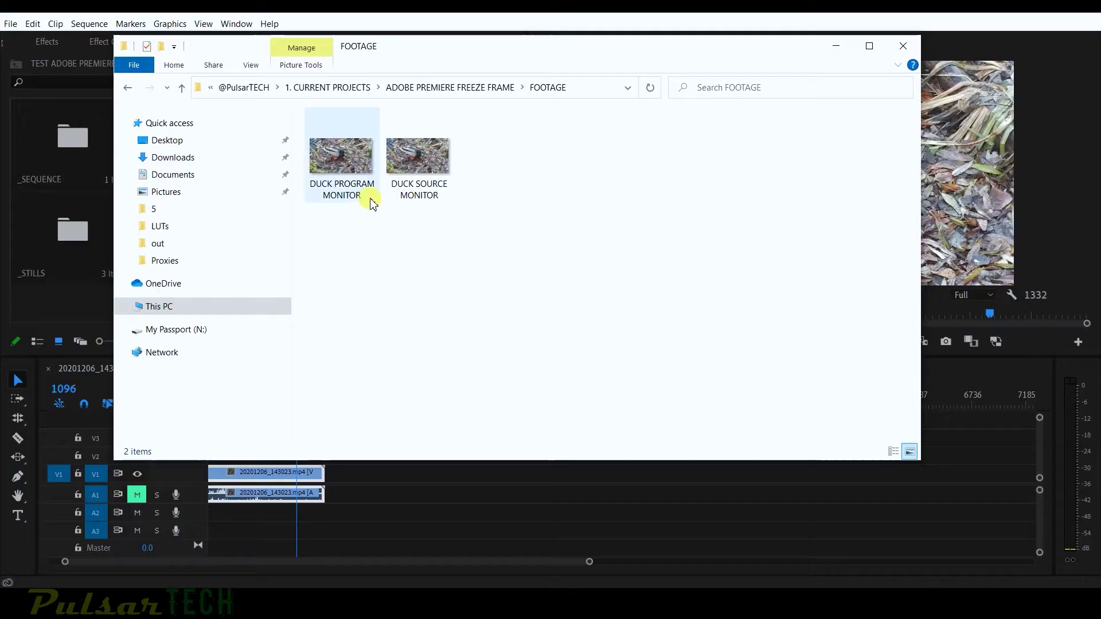
- Select the DUCK PROGRAM MONITOR and DUCK SOURCE MONITOR images together in the FOOTAGE folder
click(345, 190)
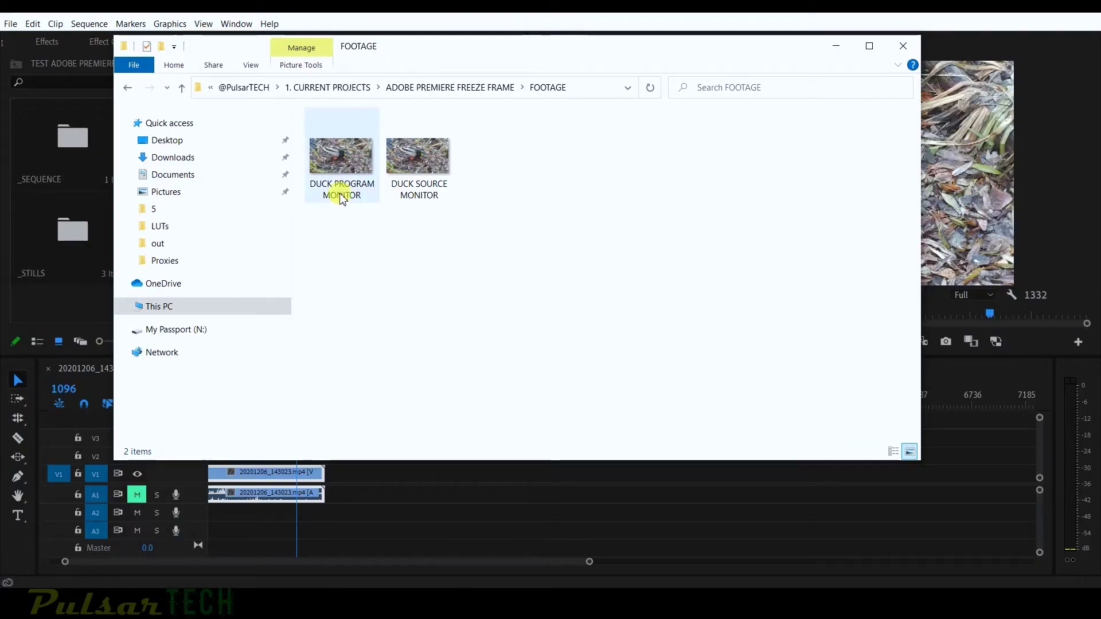
click(338, 193)
ctrl+click(436, 189)
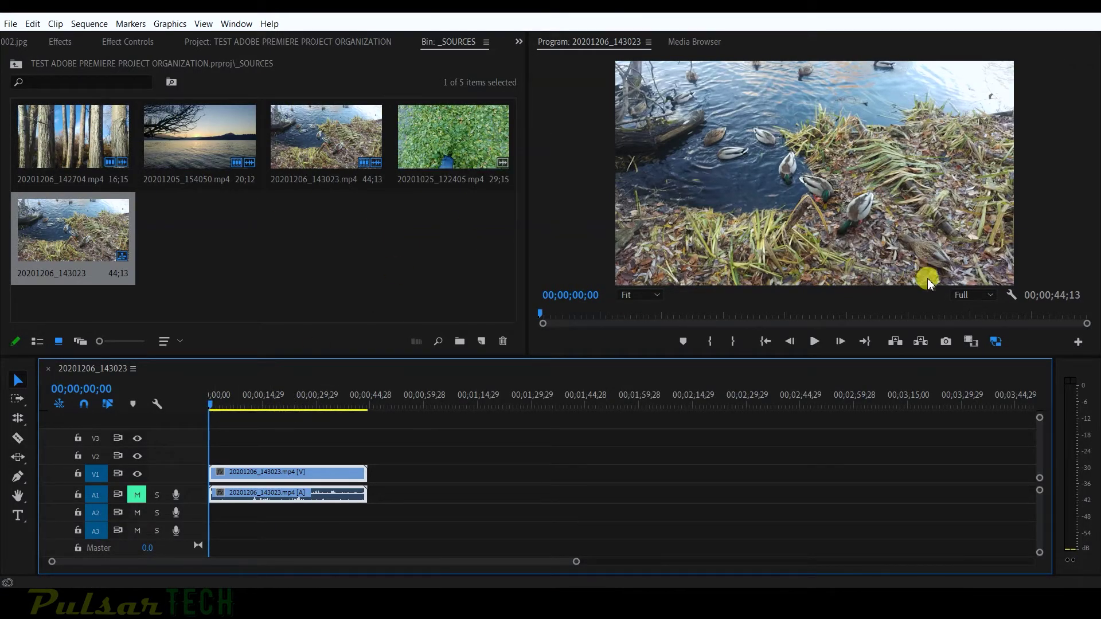
- Play the 20201206_143023 sequence from the start and stop it at 00;00;08;20
click(815, 341)
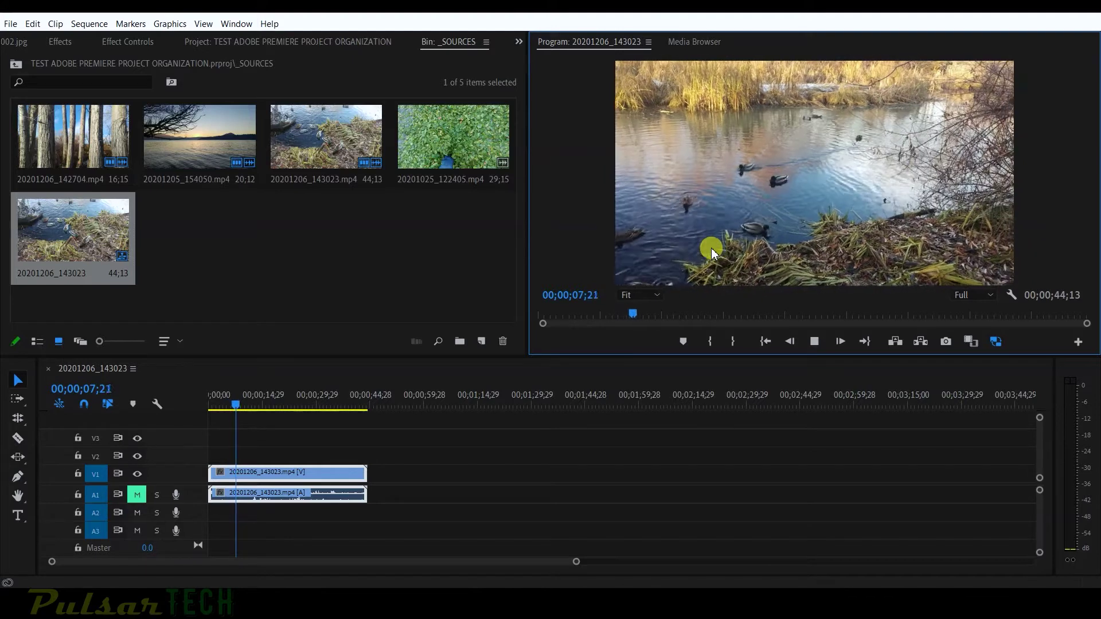
key(space)
key(space)
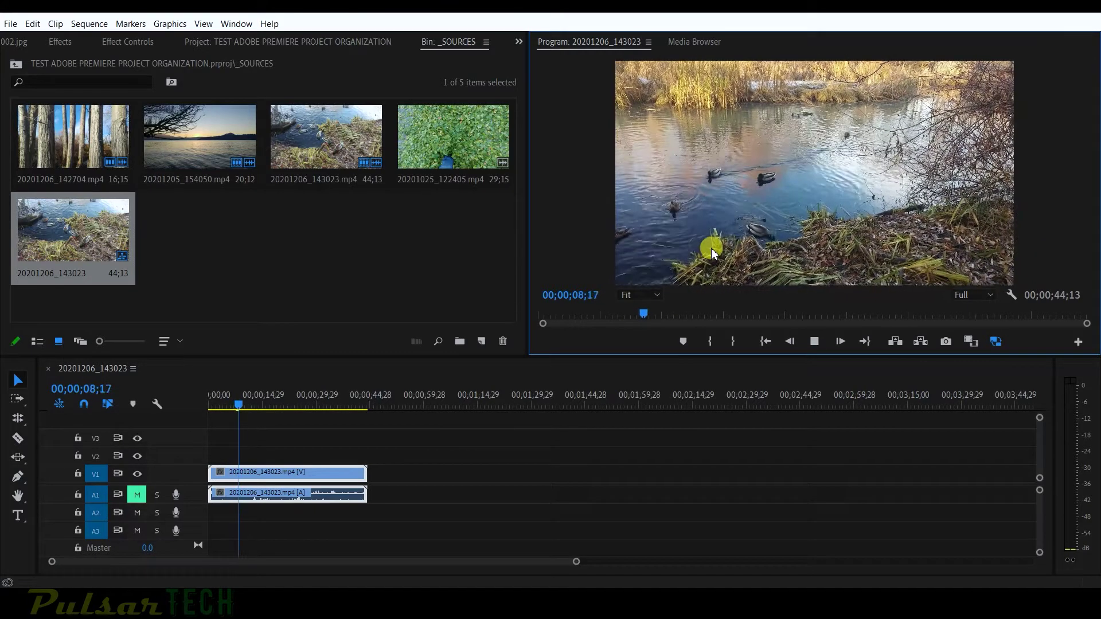
key(space)
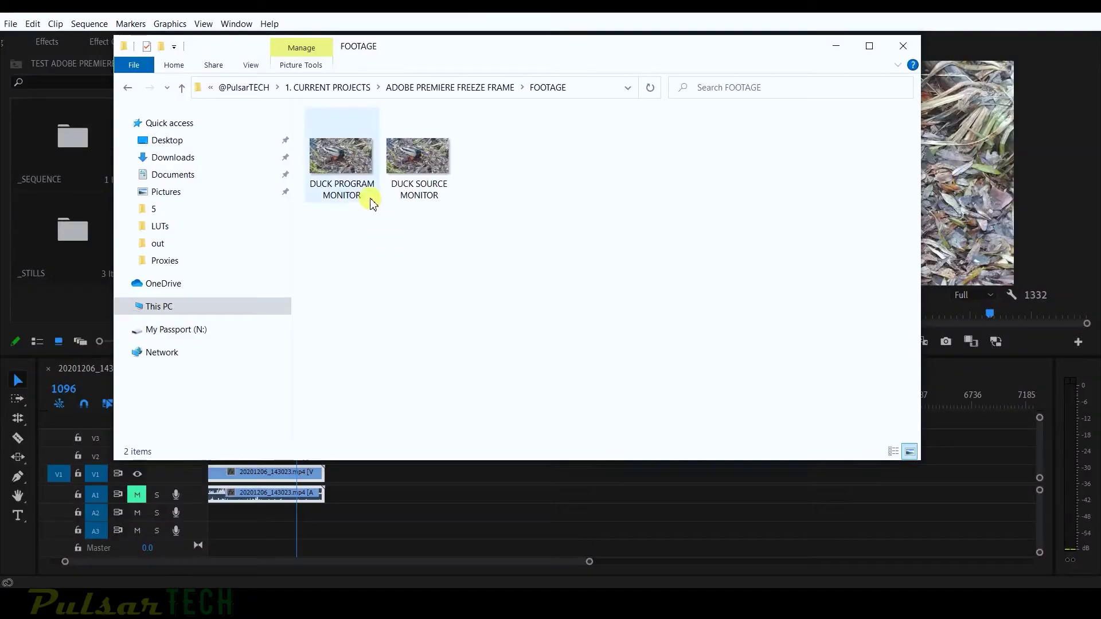
- Pick out the program monitor still and then the source monitor still in the FOOTAGE folder
click(344, 195)
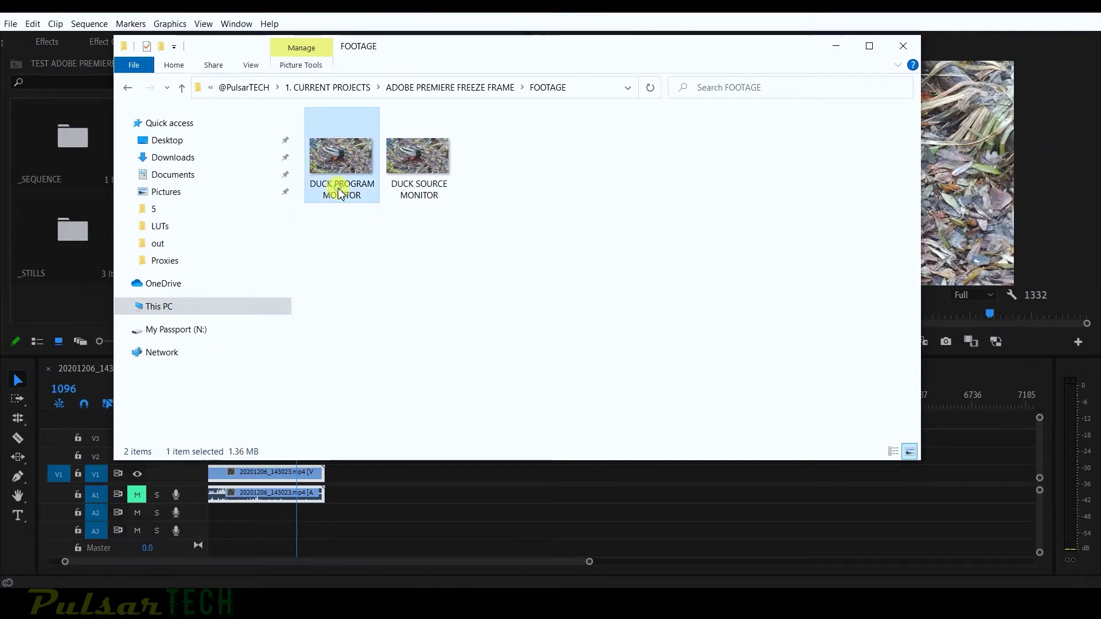
click(439, 194)
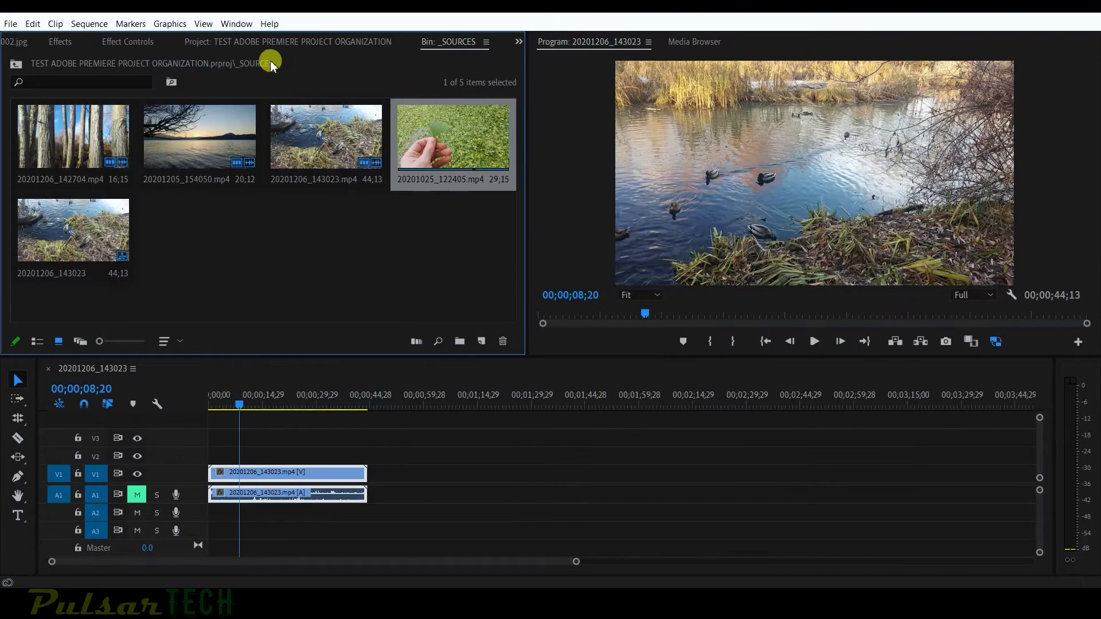
- Open the clip 20201206_143023.mp4 from the _SOURCES bin in the Source Monitor
click(333, 144)
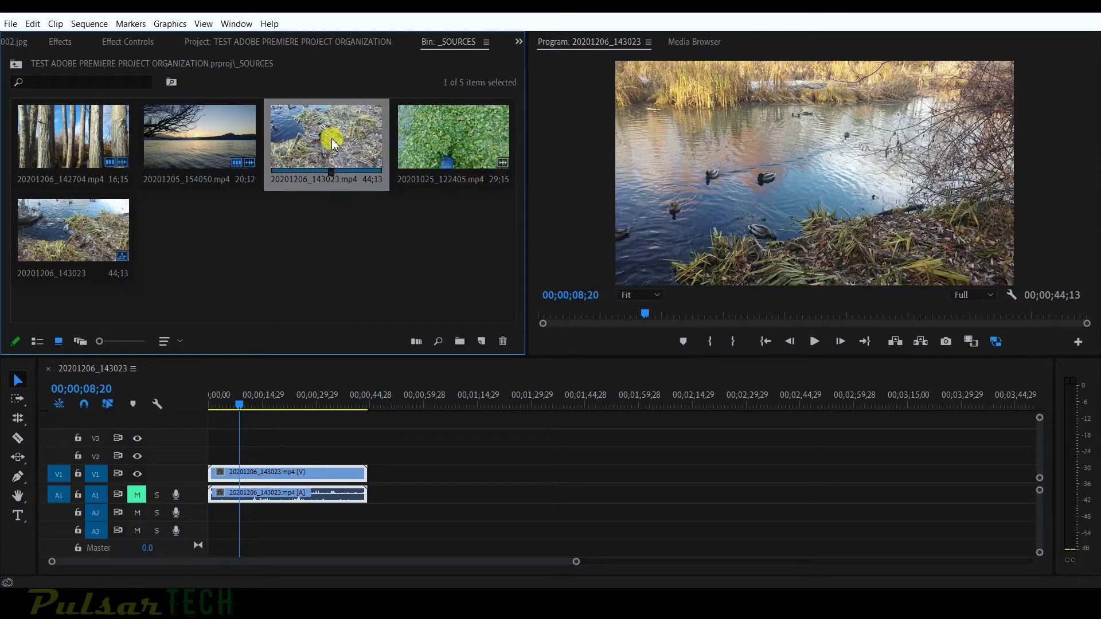
double_click(334, 150)
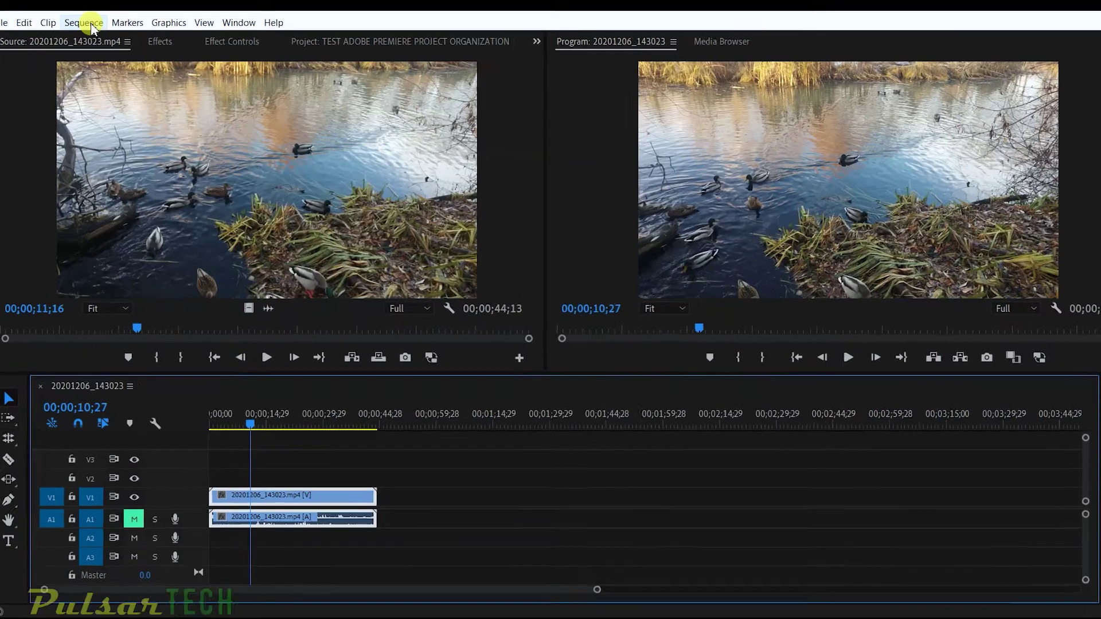
- Set the sequence frame size to 1920 x 1080 and scale the video clip on V1 to fit that frame
click(84, 22)
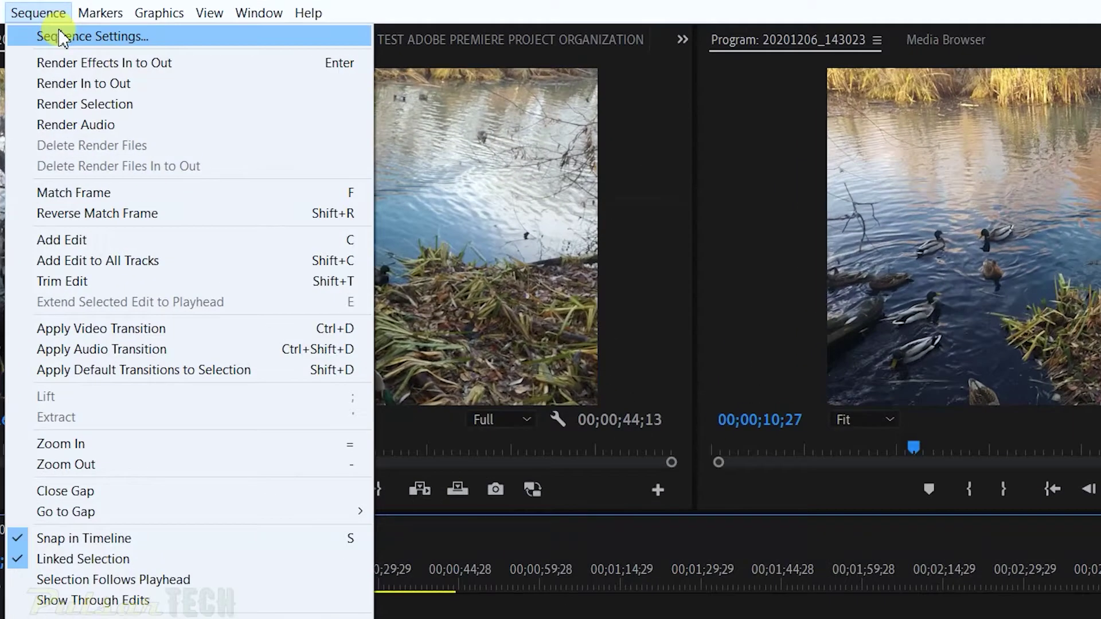
click(99, 39)
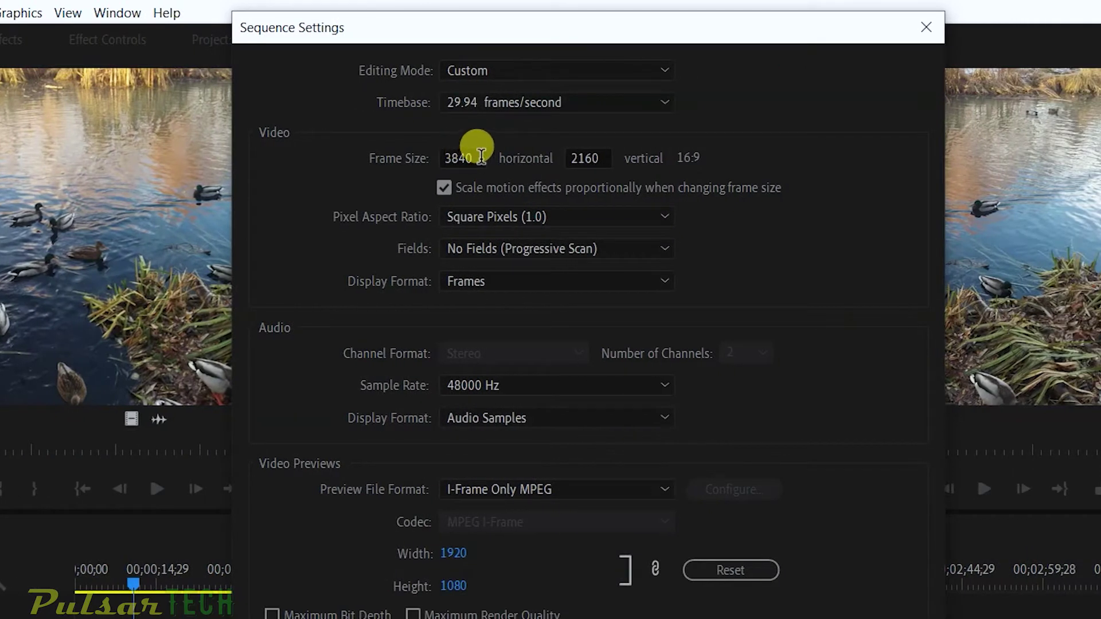
double_click(464, 158)
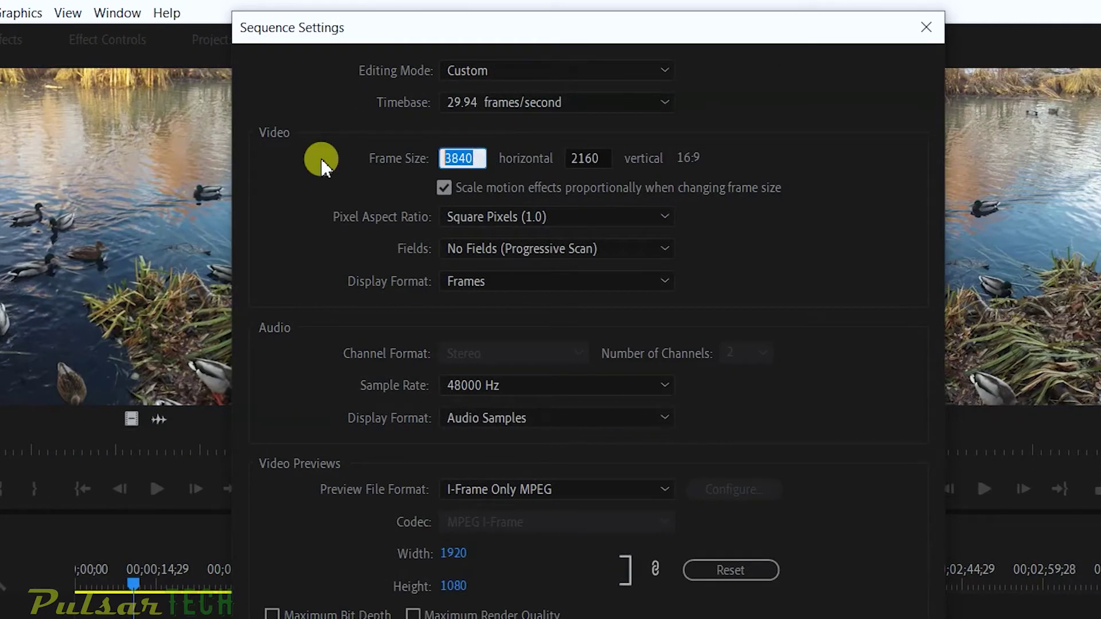
text(1920)
key(Tab)
text(10)
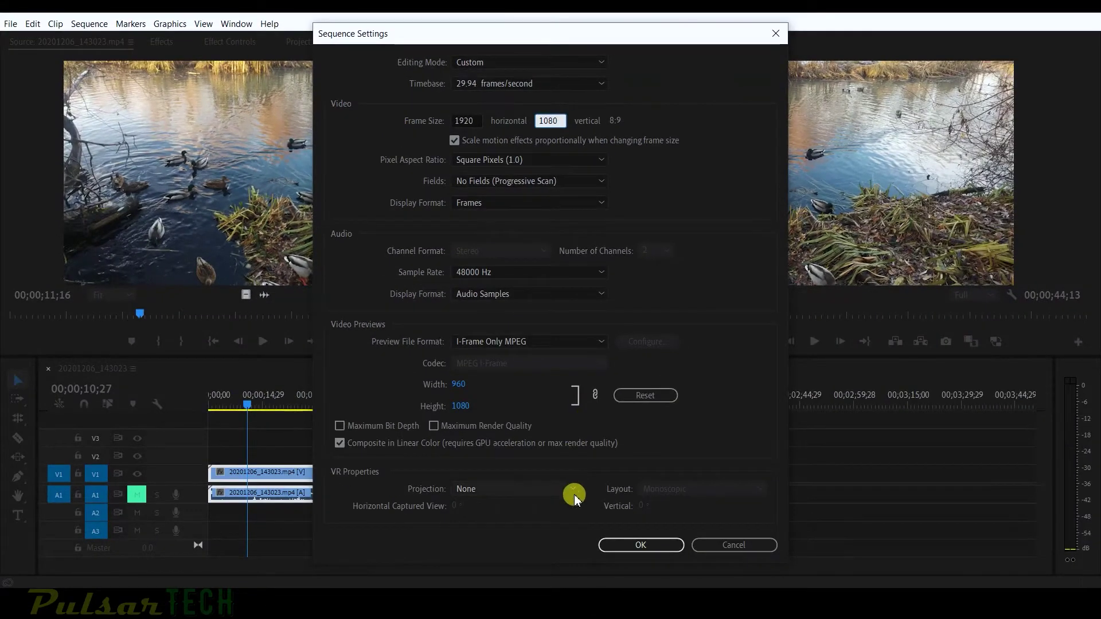
key(Return)
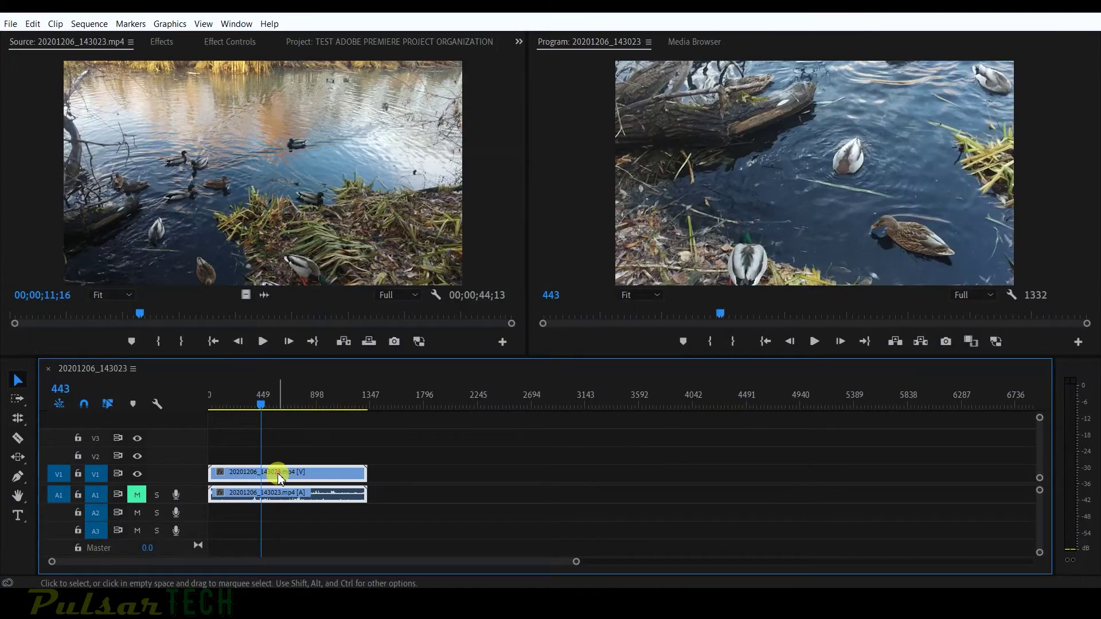
right_click(279, 479)
click(314, 457)
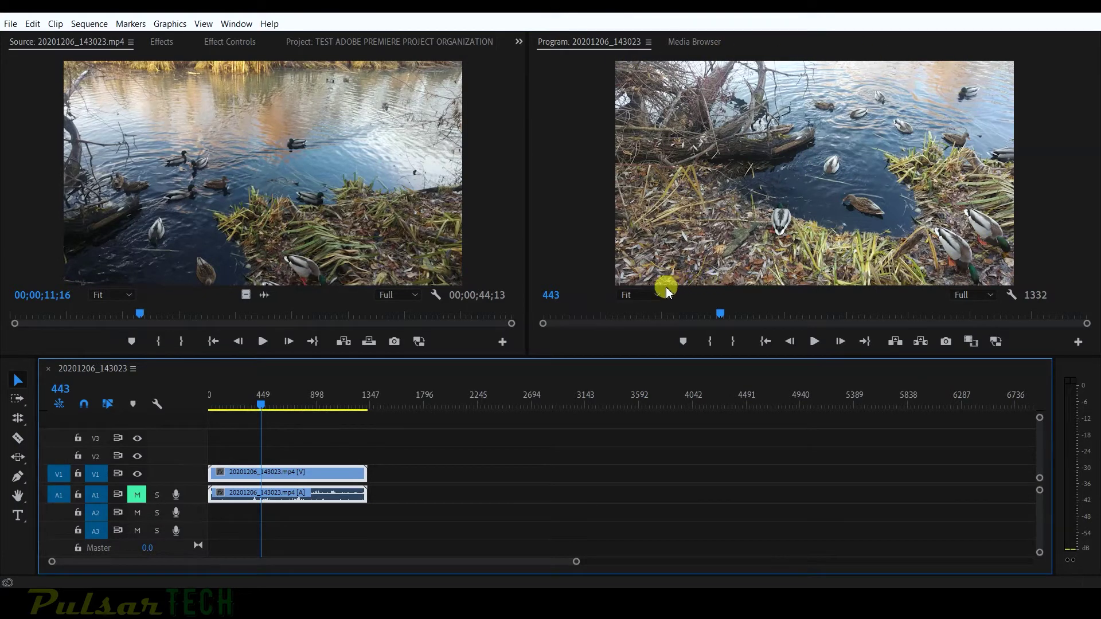
- Move the playhead to the duck close-up at frame 1102 and match that frame in the Source Monitor
click(254, 409)
drag(254, 409, 320, 414)
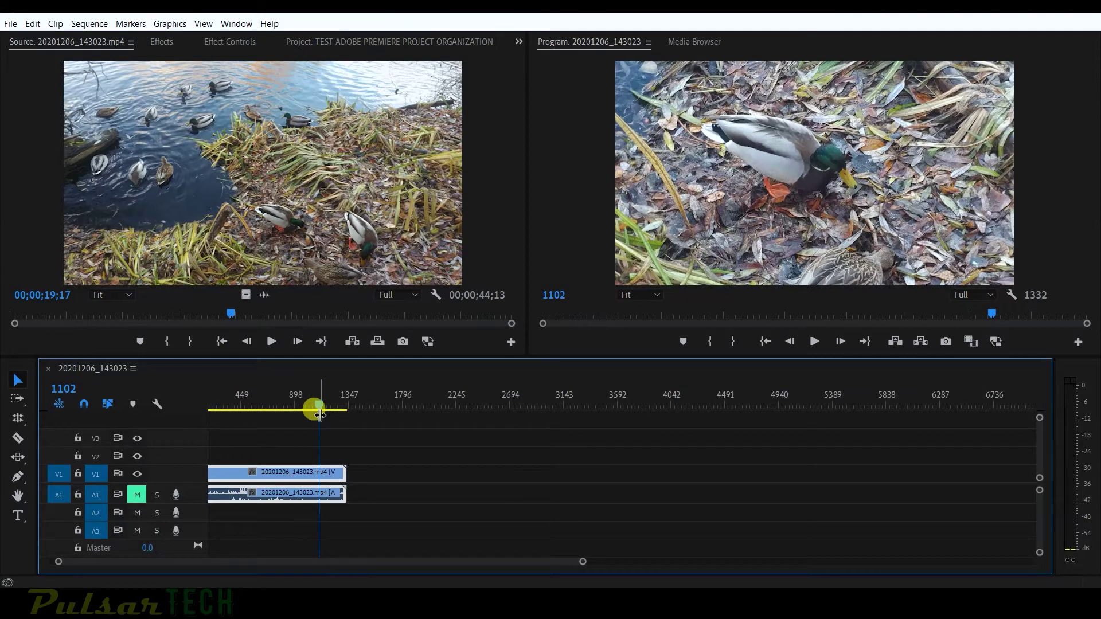
key(f)
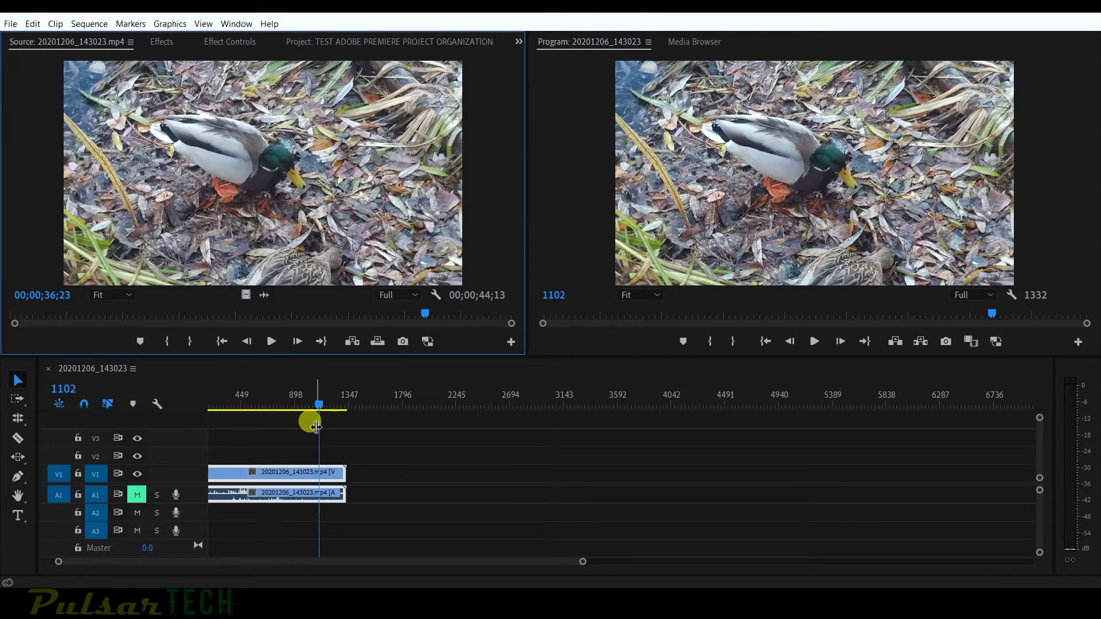
- Step the source and sequence playheads six frames back to frame 1096
key(Left)
key(Left)
key(Left)
key(Left)
key(Left)
key(Left)
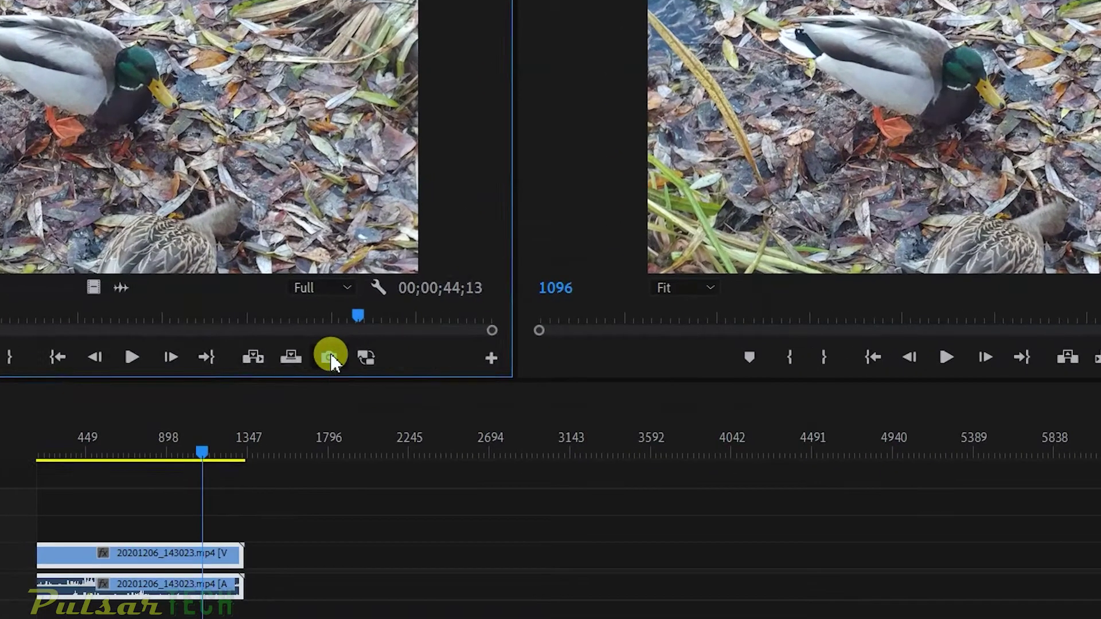
- Start a frame export from the Source Monitor and name the still DUCK SOURCE MONITOR
click(403, 341)
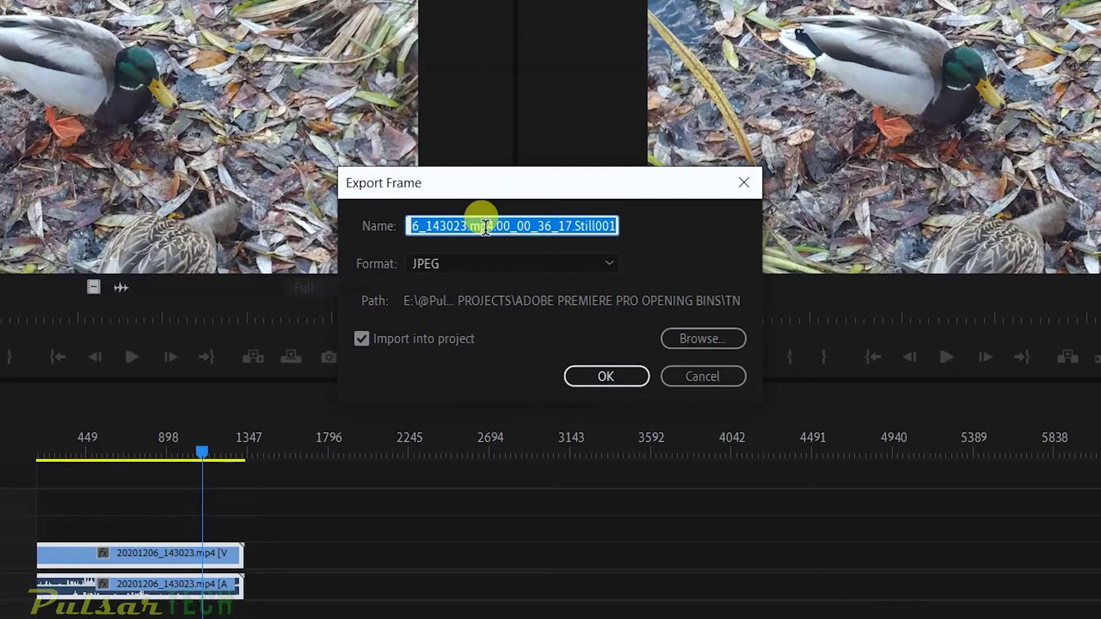
text(DUCK)
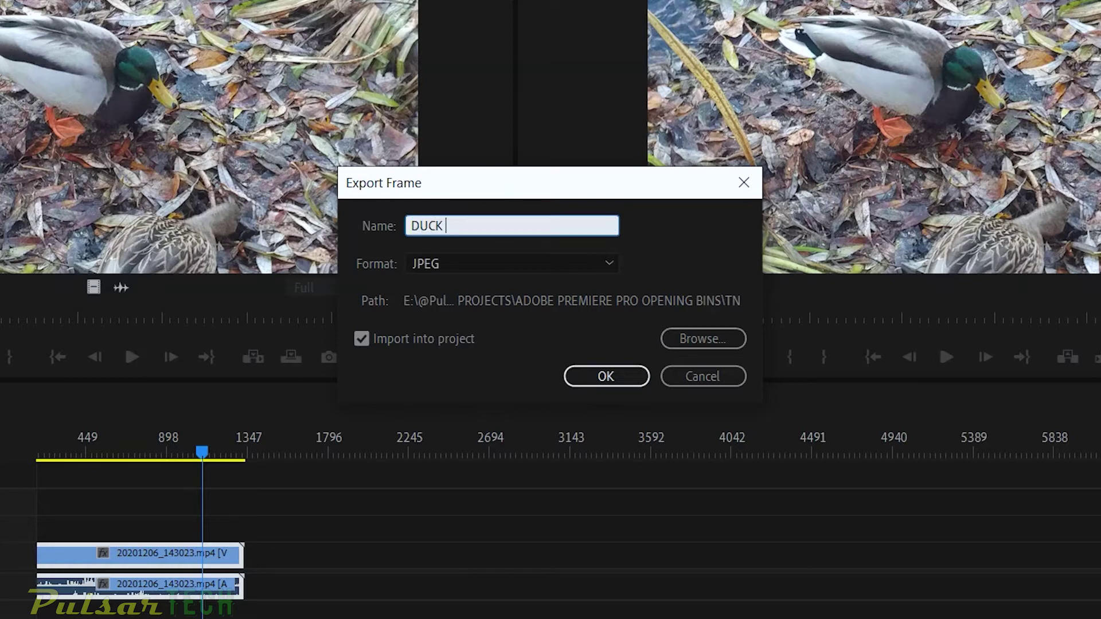
text( SOURCE)
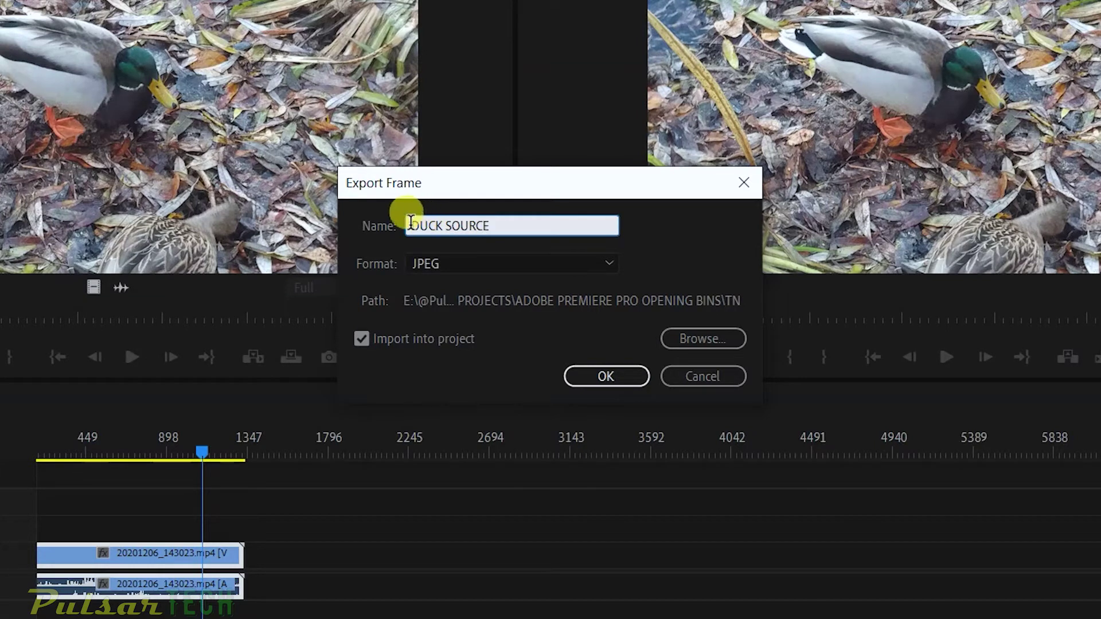
triple_click(504, 226)
click(524, 218)
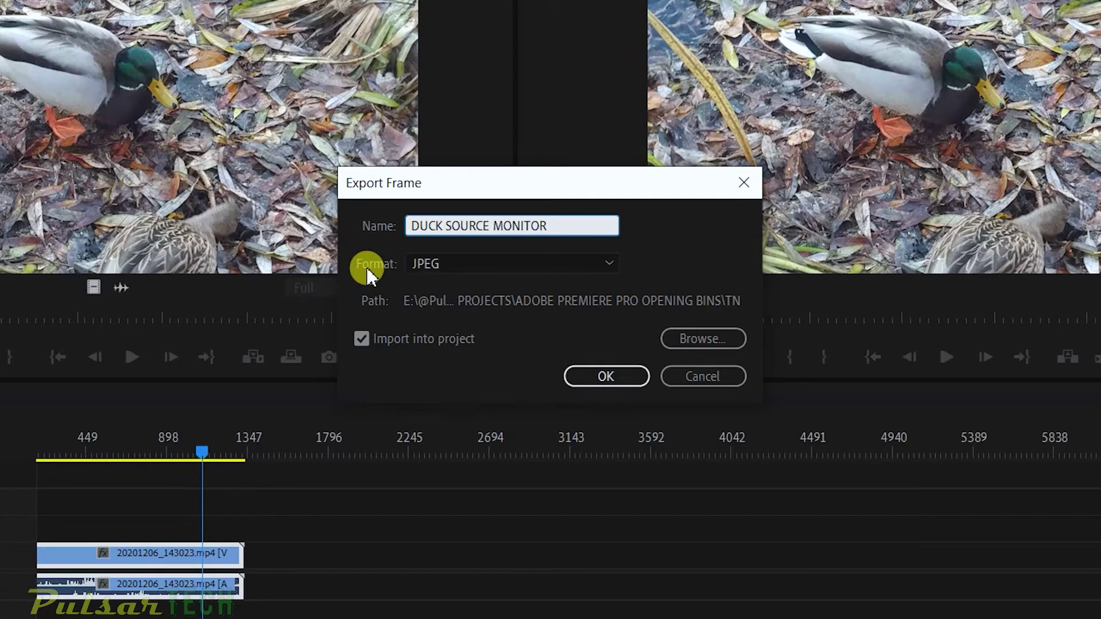
- Export the still as JPEG to the ADOBE PREMIERE FREEZE FRAME\FOOTAGE folder, with Import into project enabled
click(421, 263)
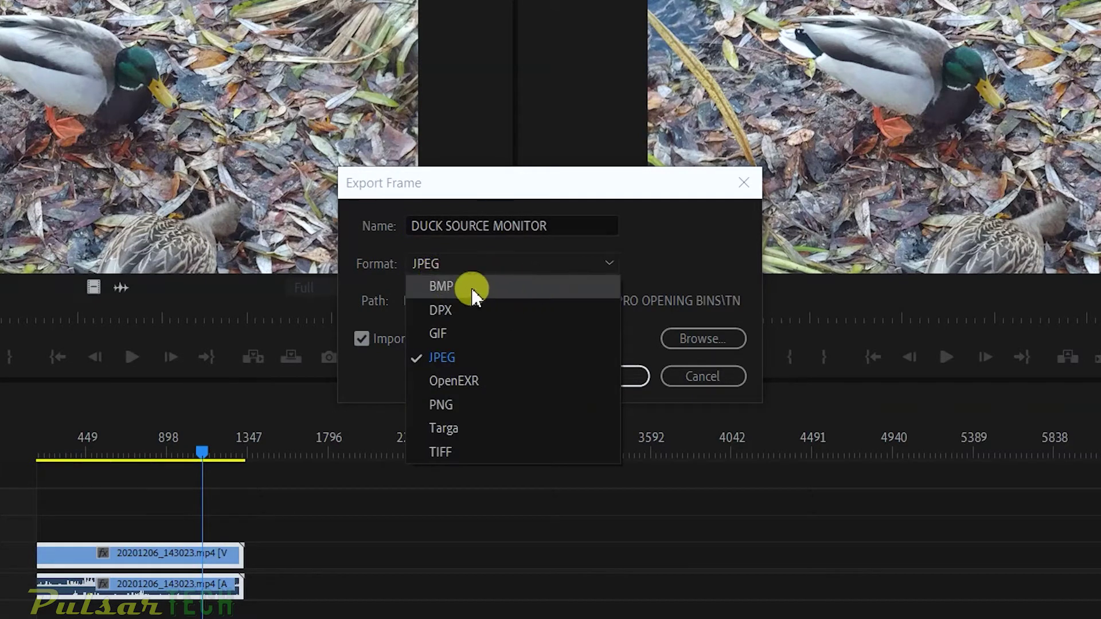
click(659, 260)
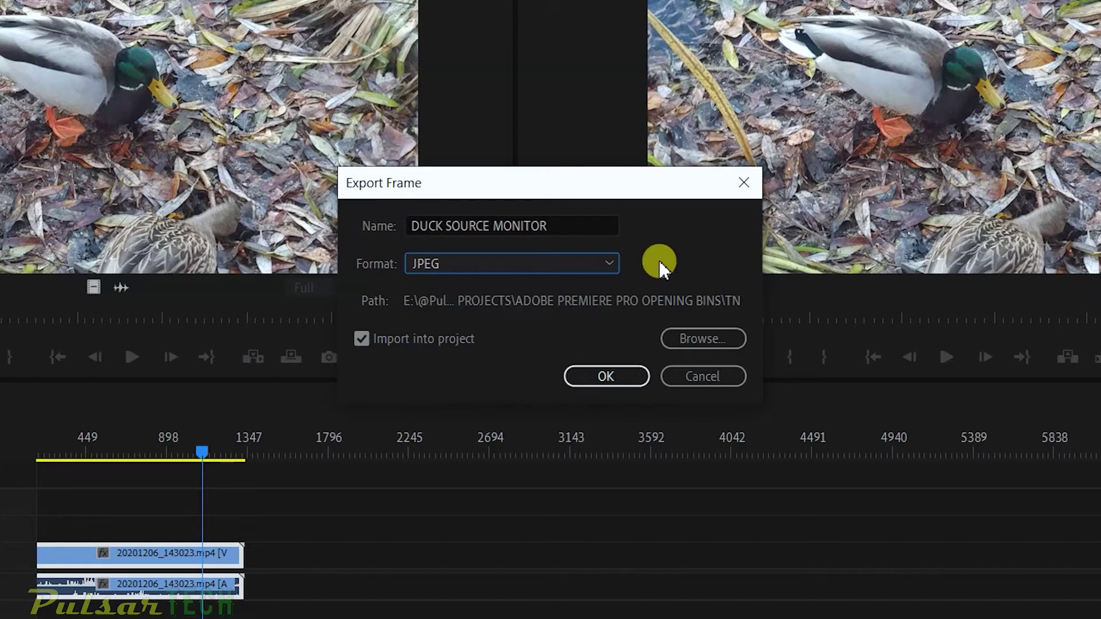
click(679, 343)
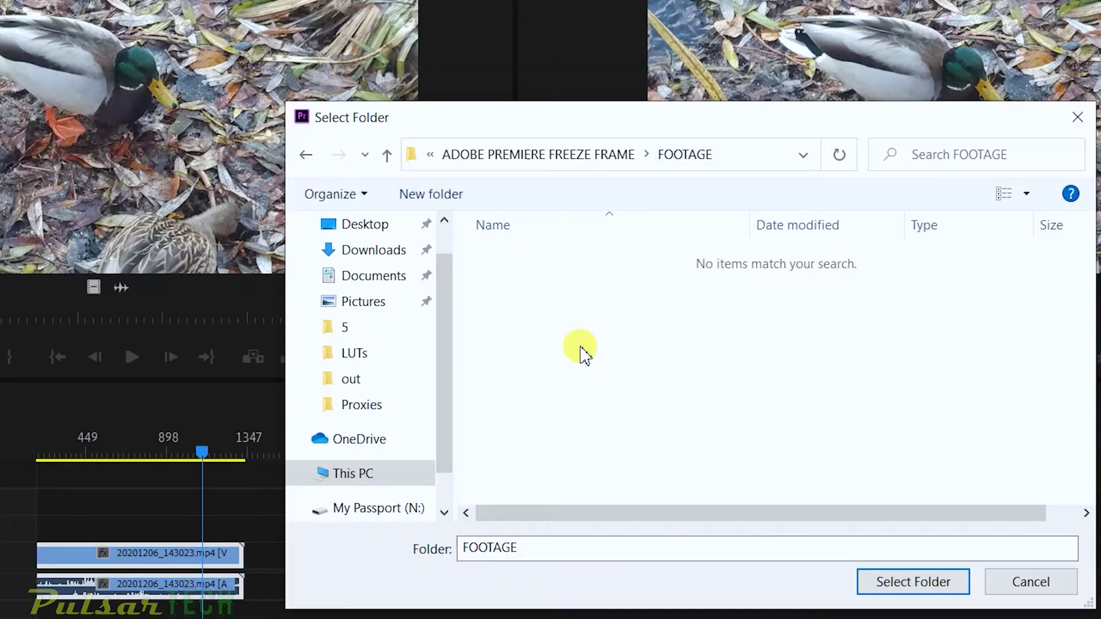
click(892, 591)
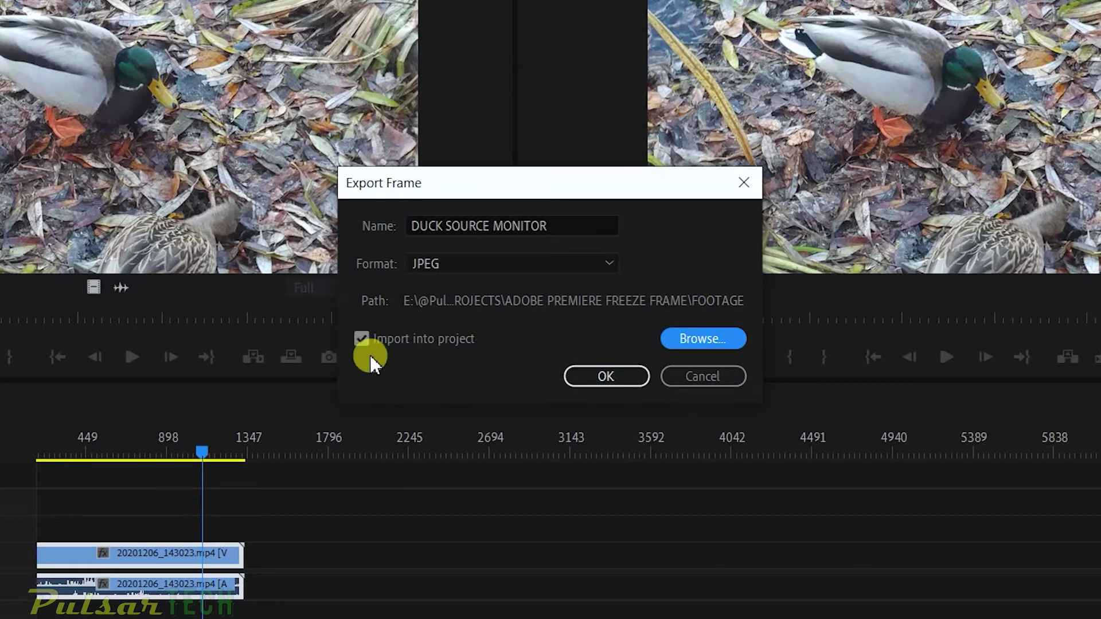
click(362, 339)
click(361, 339)
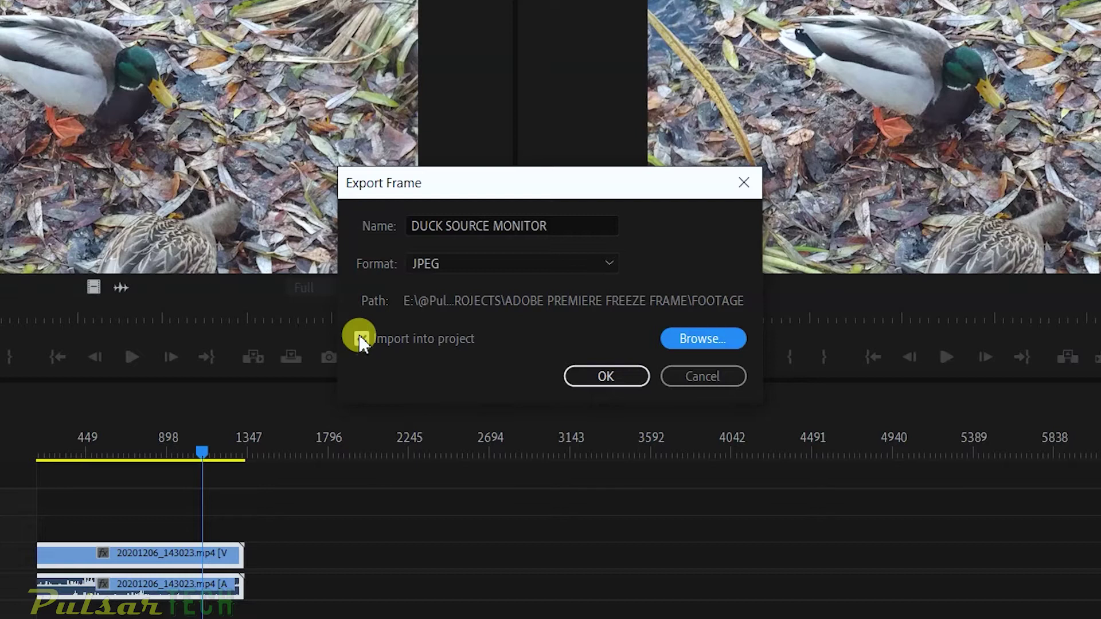
click(581, 379)
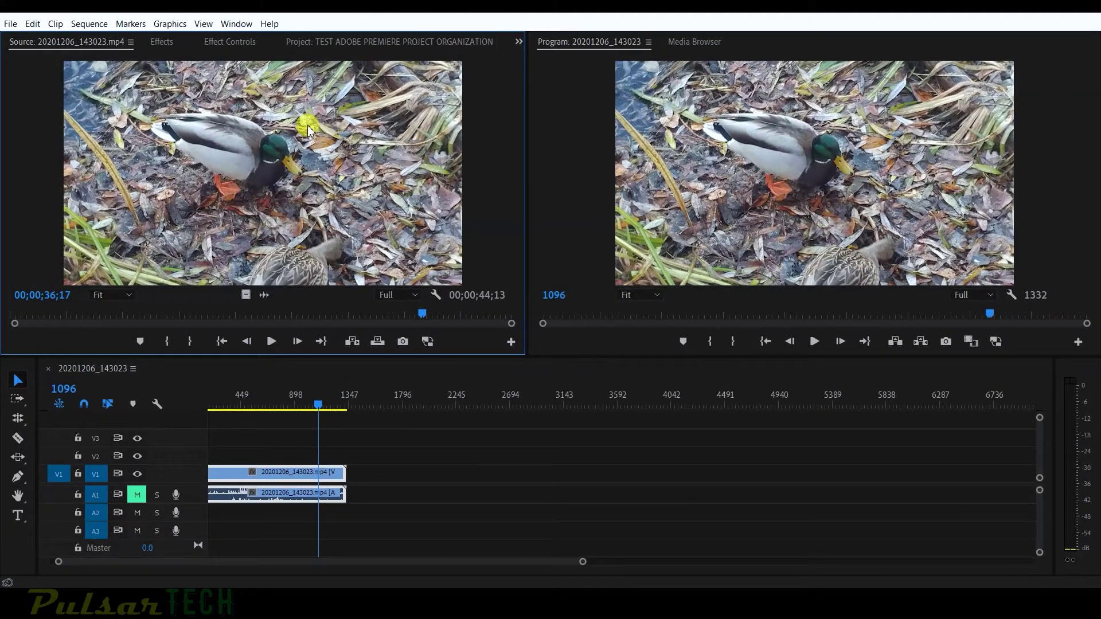
- Move the imported DUCK SOURCE MONITOR still from the project root into the _STILLS bin
click(331, 44)
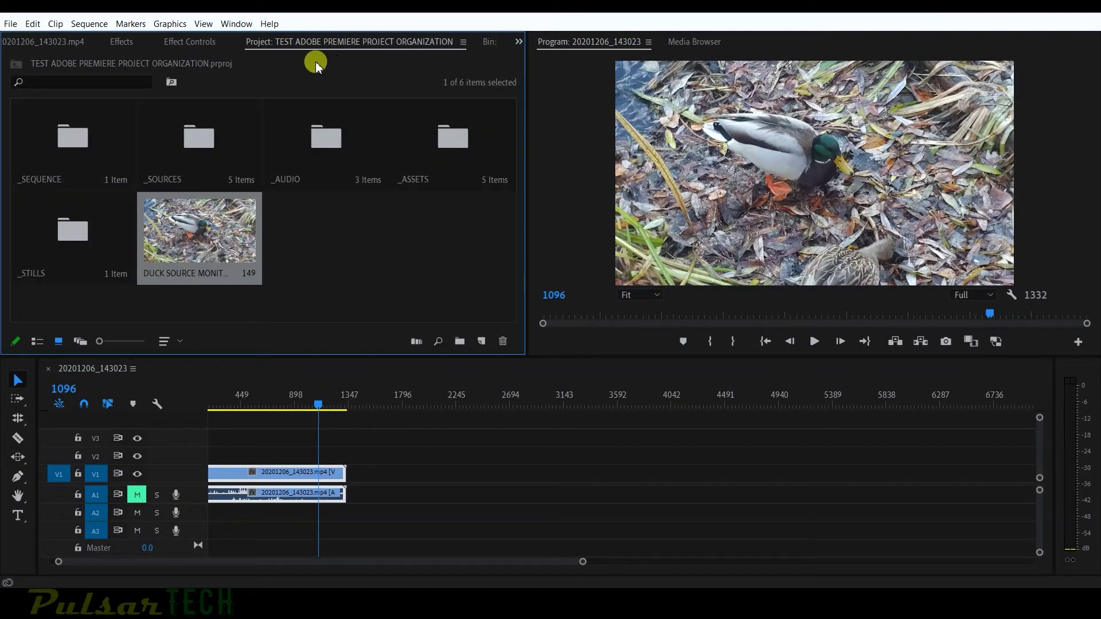
double_click(187, 232)
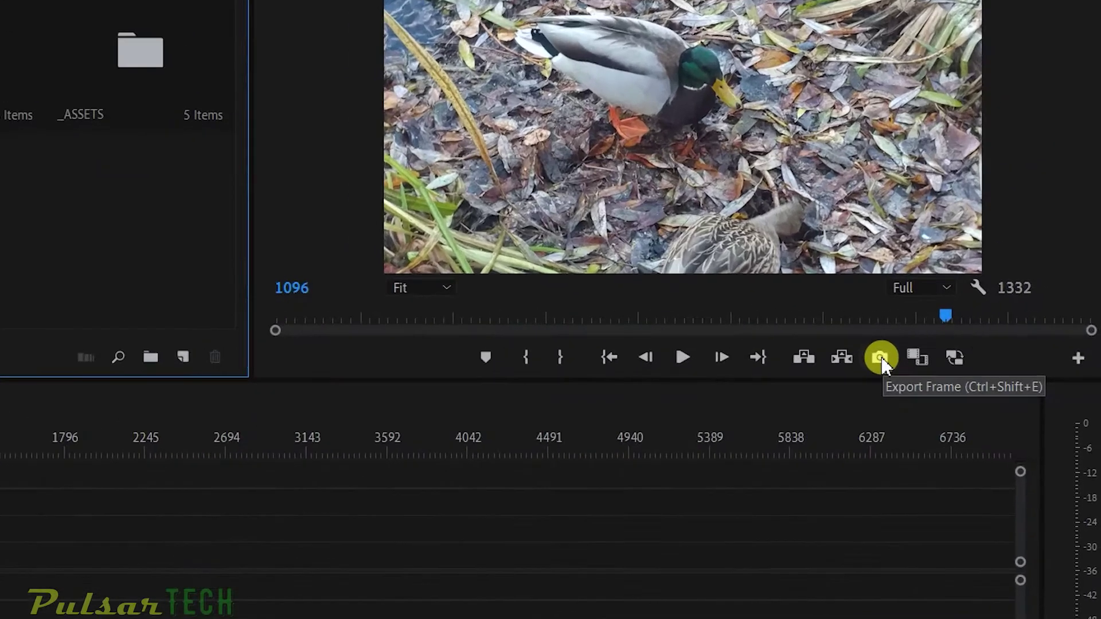
- Export frame 1096 from the Program Monitor as a JPEG named DUCK PROGRAM MONITOR, imported into the project
click(881, 359)
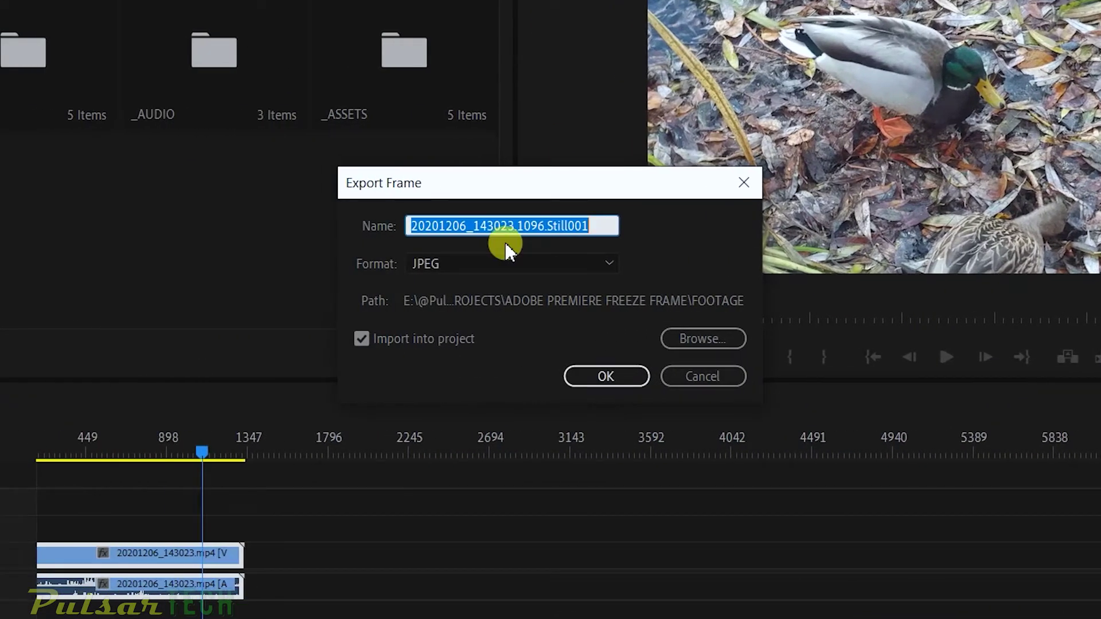
text(DUCK PROGRAM MONITOR)
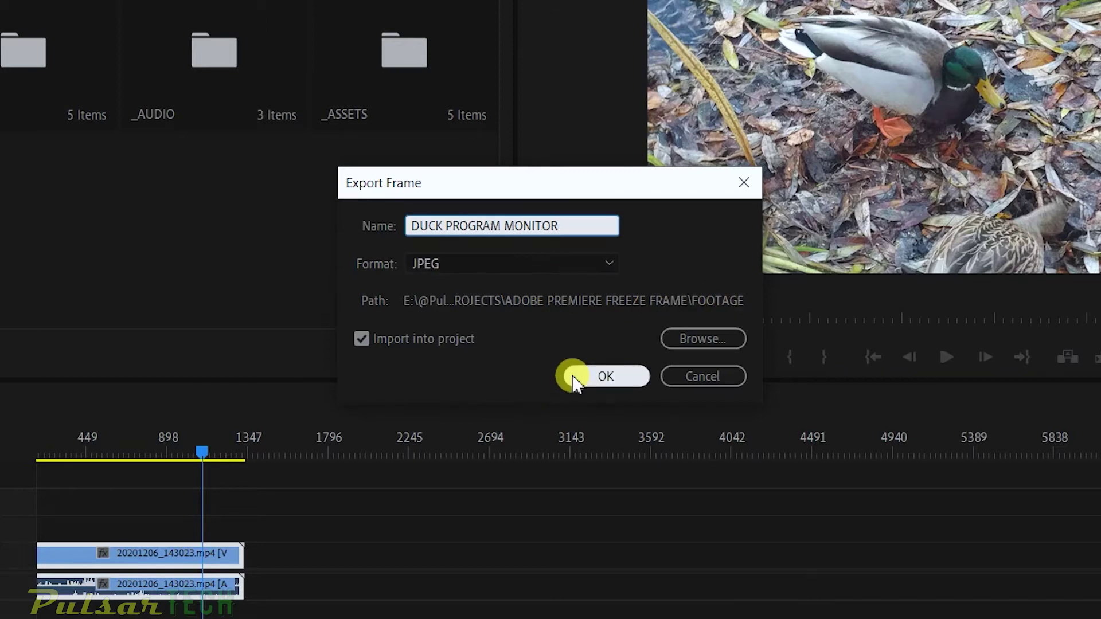
click(597, 376)
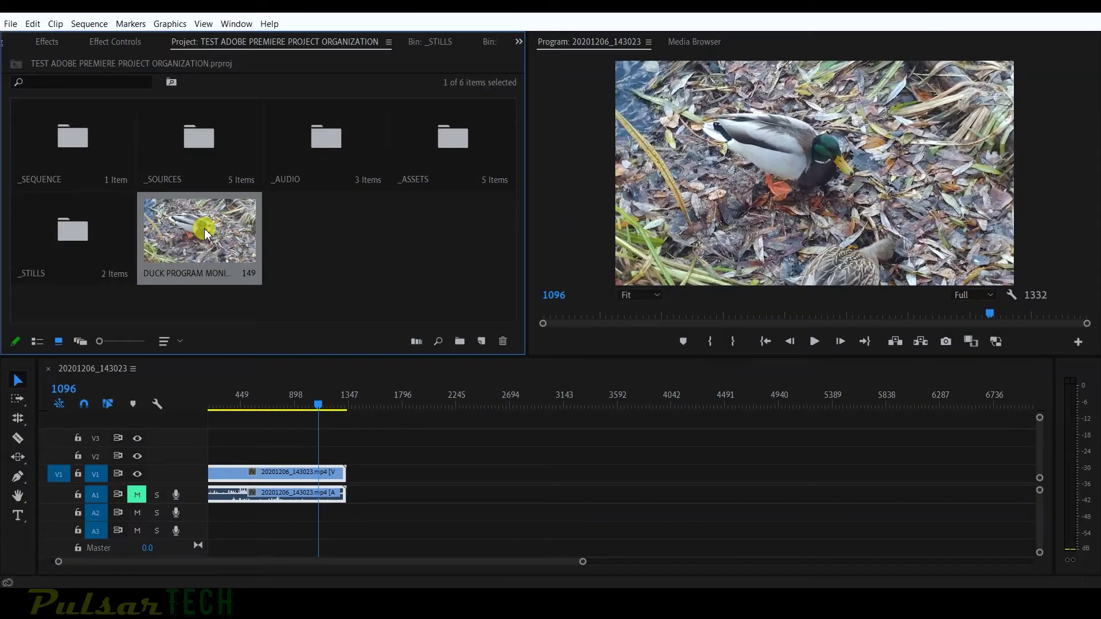
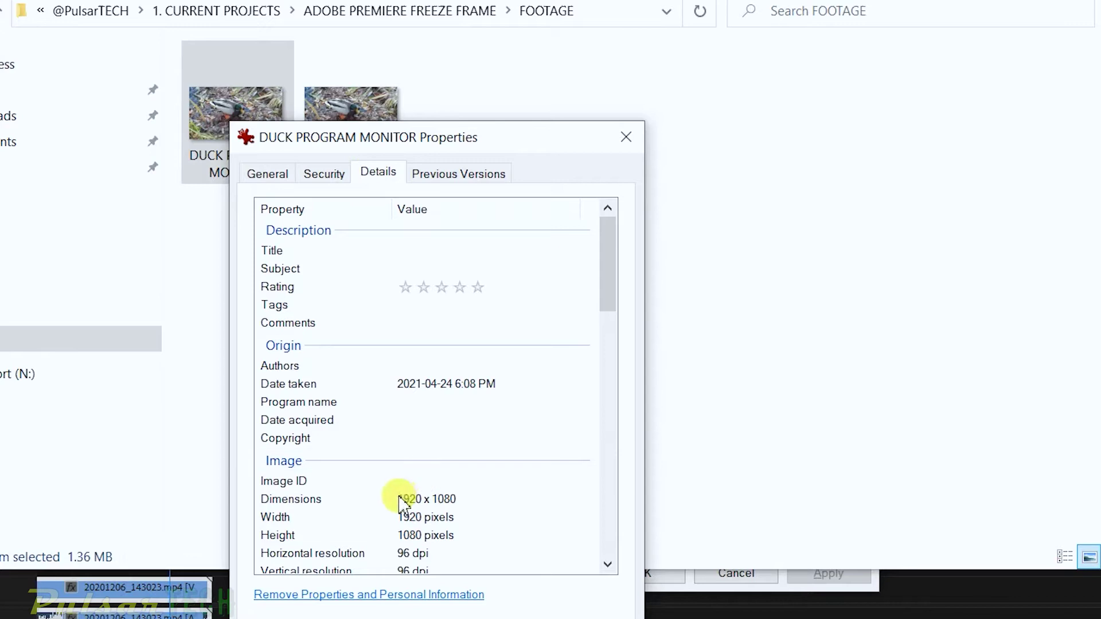
- Compare the image dimensions of the two exported duck stills in their file properties
click(414, 499)
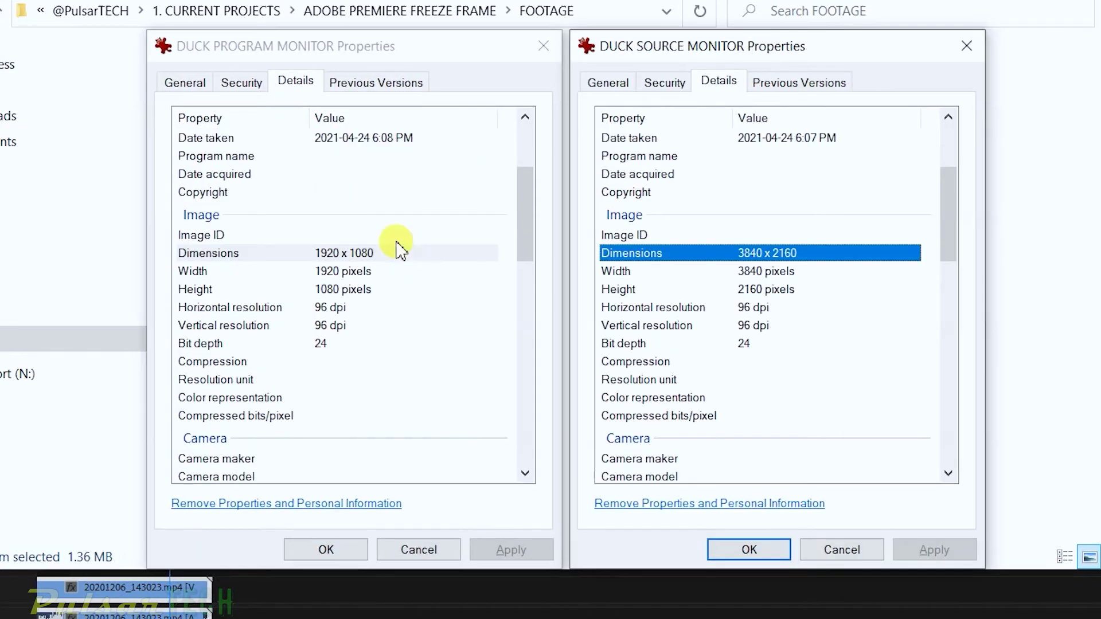
- Check the Dimensions entries of DUCK PROGRAM MONITOR and DUCK SOURCE MONITOR side by side
click(358, 253)
click(779, 255)
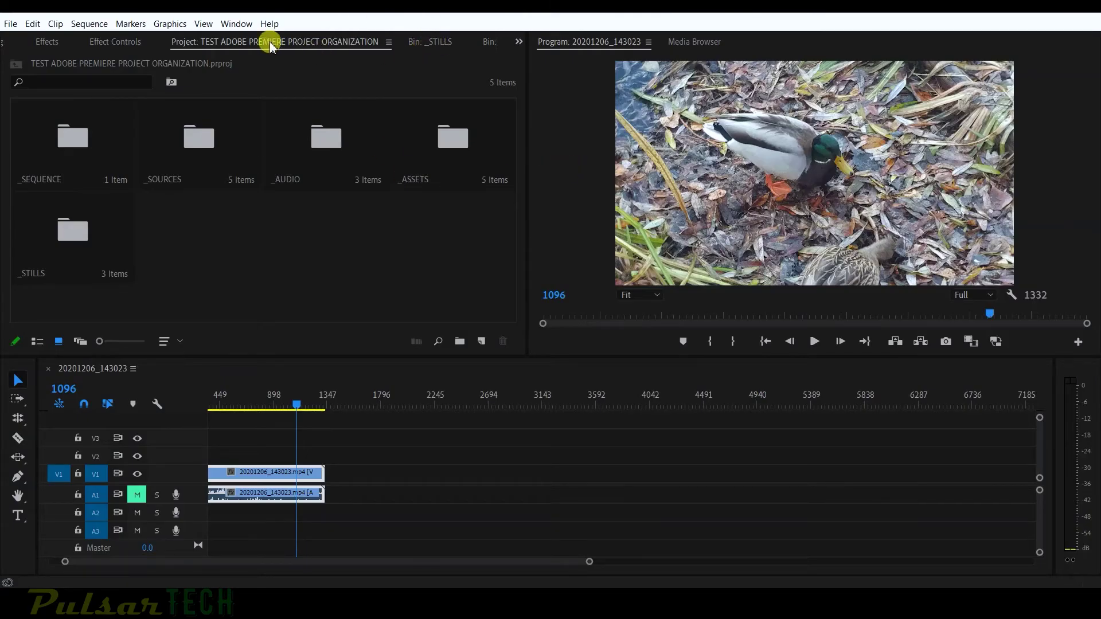
- Return to the project's root bins and try to open the settings of the 20201206_143023 sequence
click(491, 42)
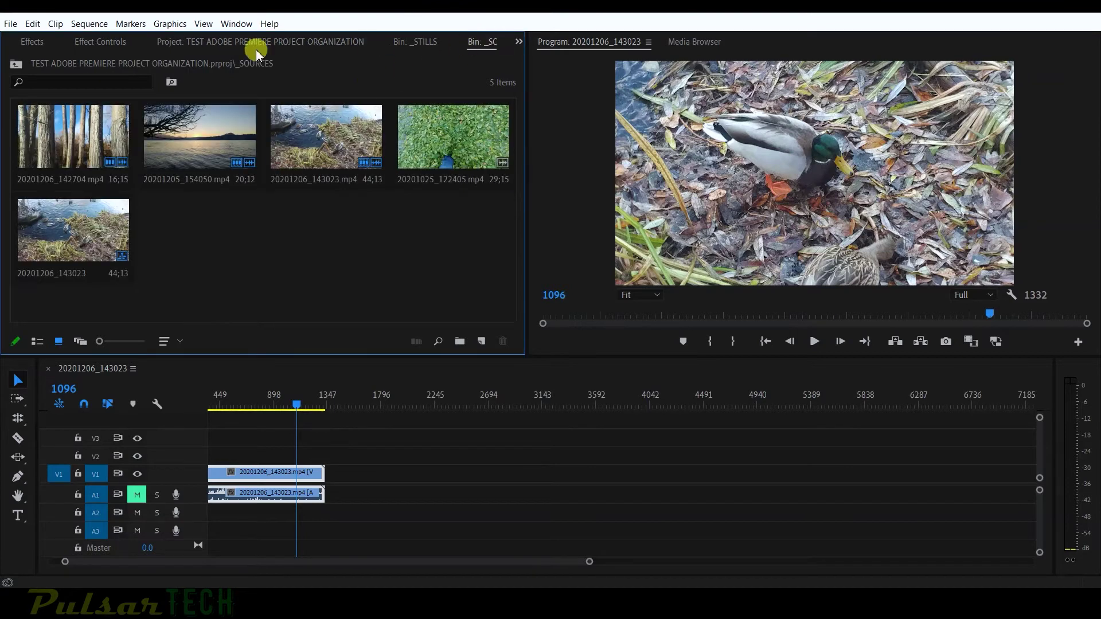
click(174, 43)
click(119, 44)
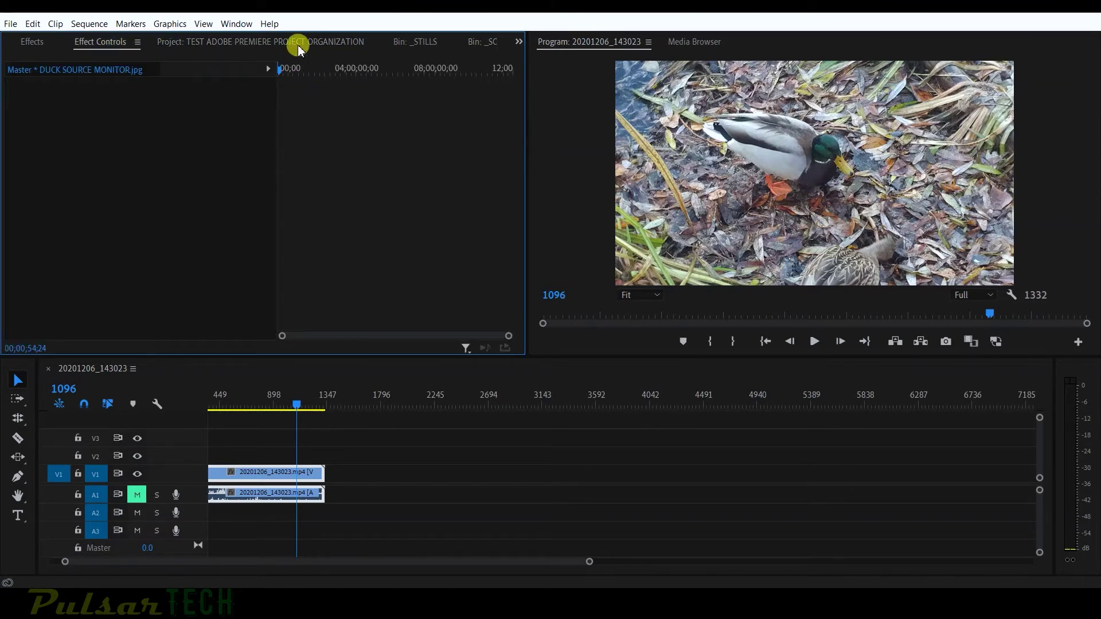
click(297, 43)
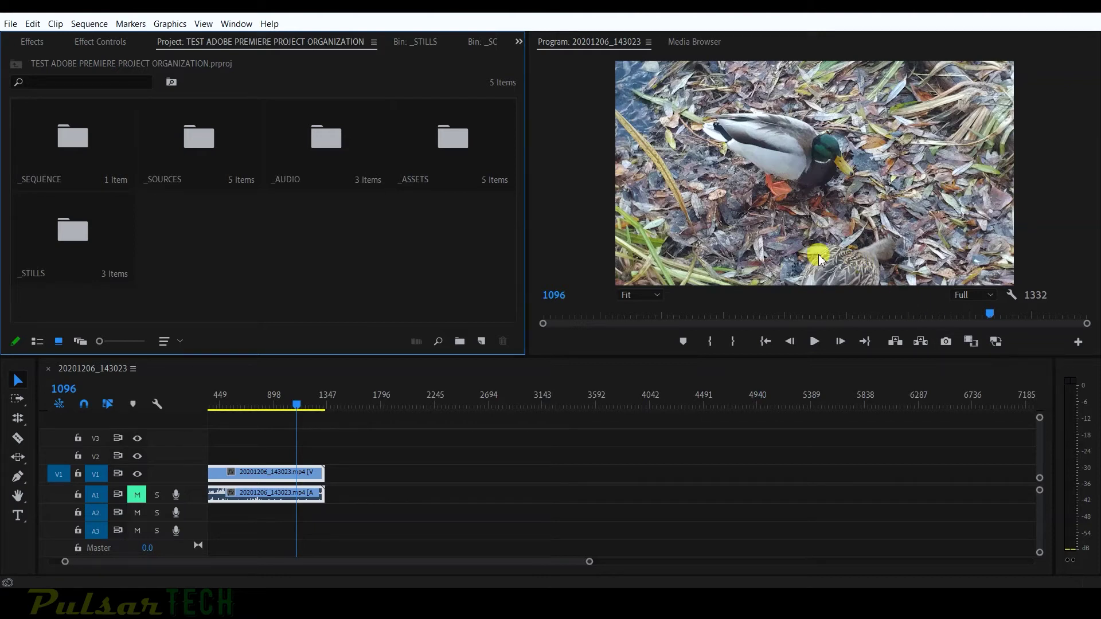
click(89, 23)
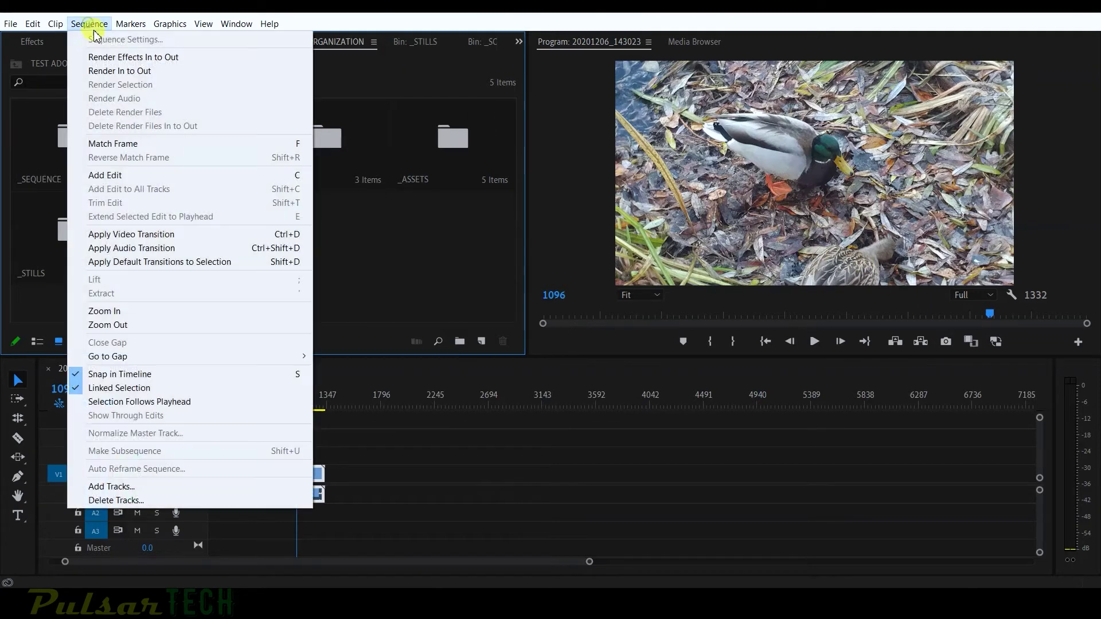
click(107, 38)
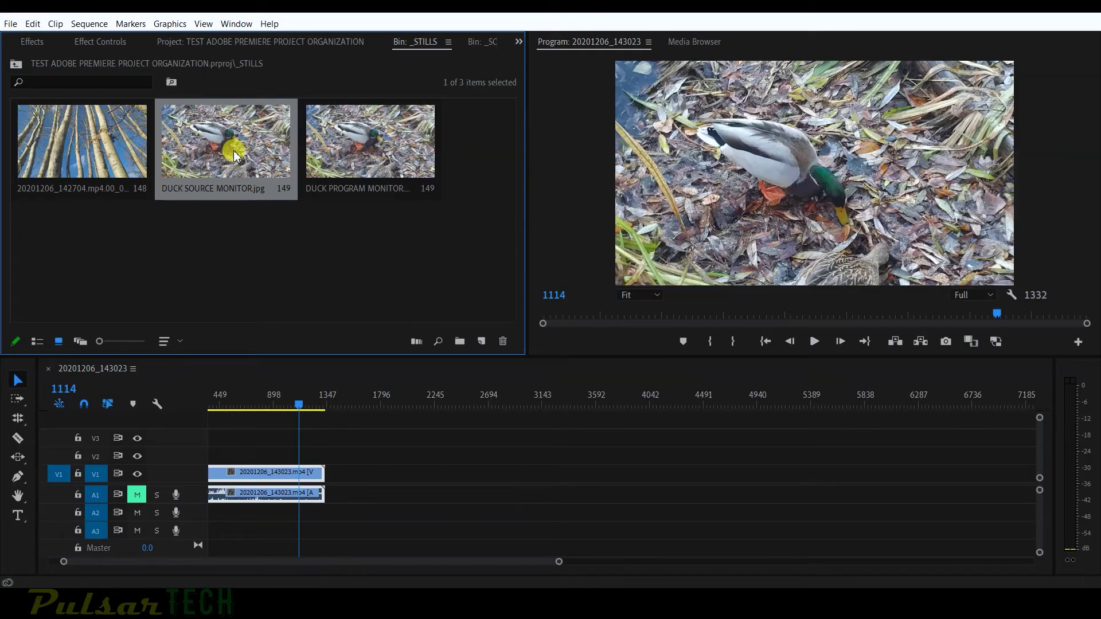
- Switch to File Explorer and select both duck stills in the FOOTAGE folder for comparison
key(alt+Tab)
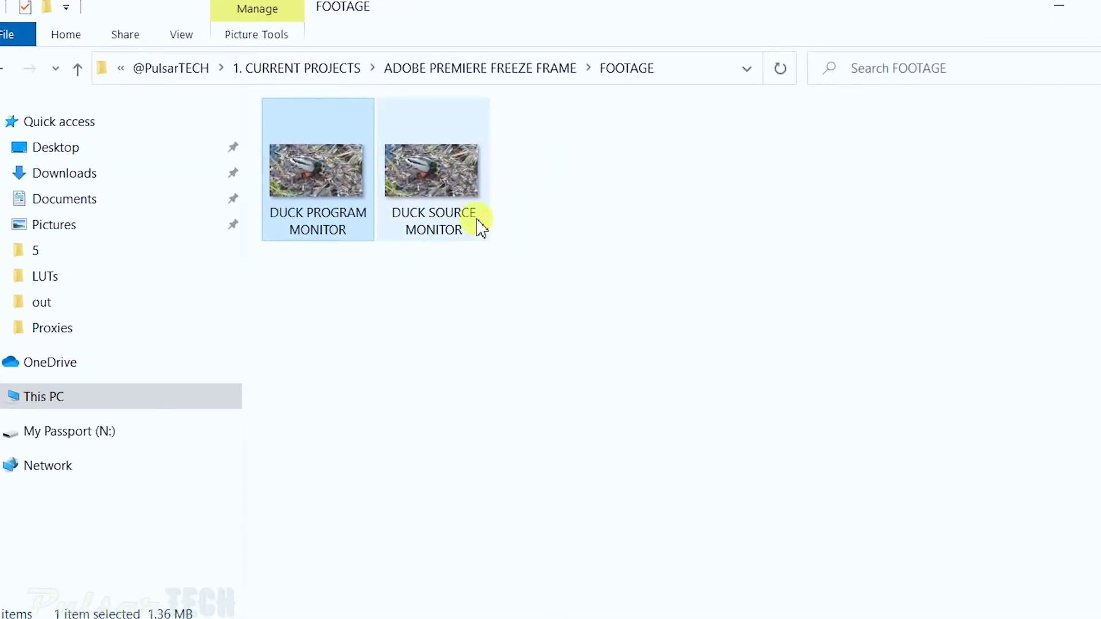
click(481, 228)
ctrl+click(265, 214)
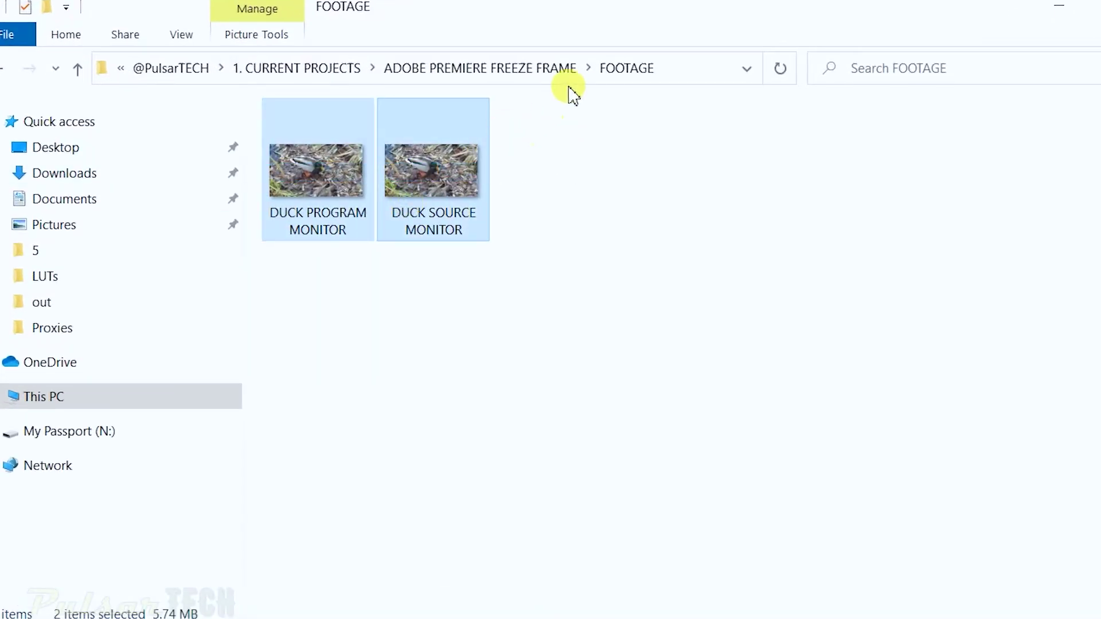
click(594, 187)
drag(594, 187, 229, 184)
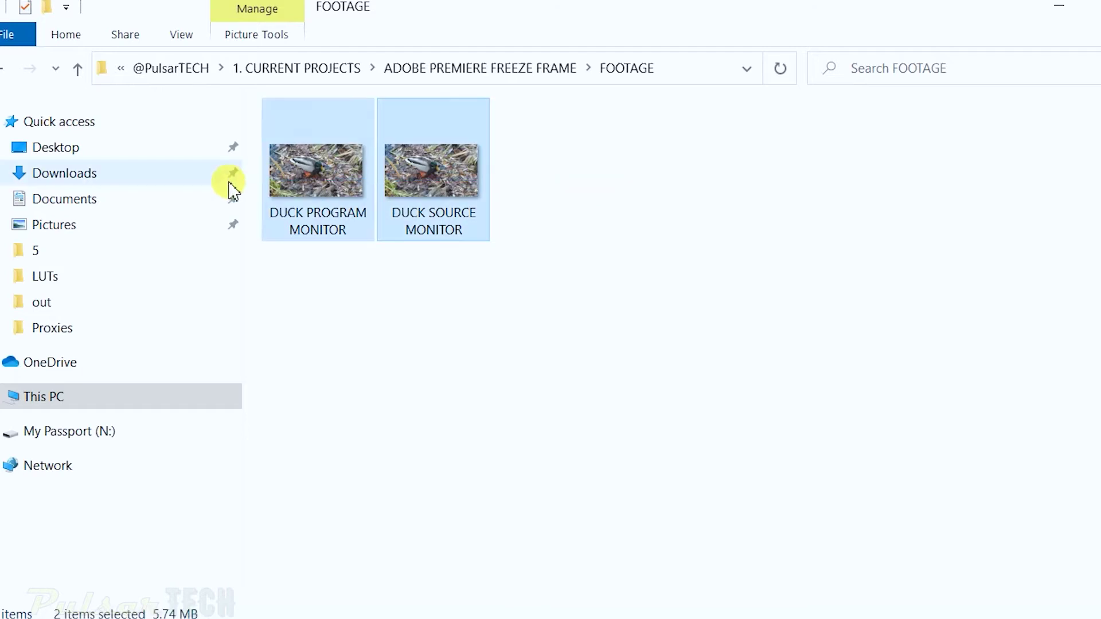
click(903, 111)
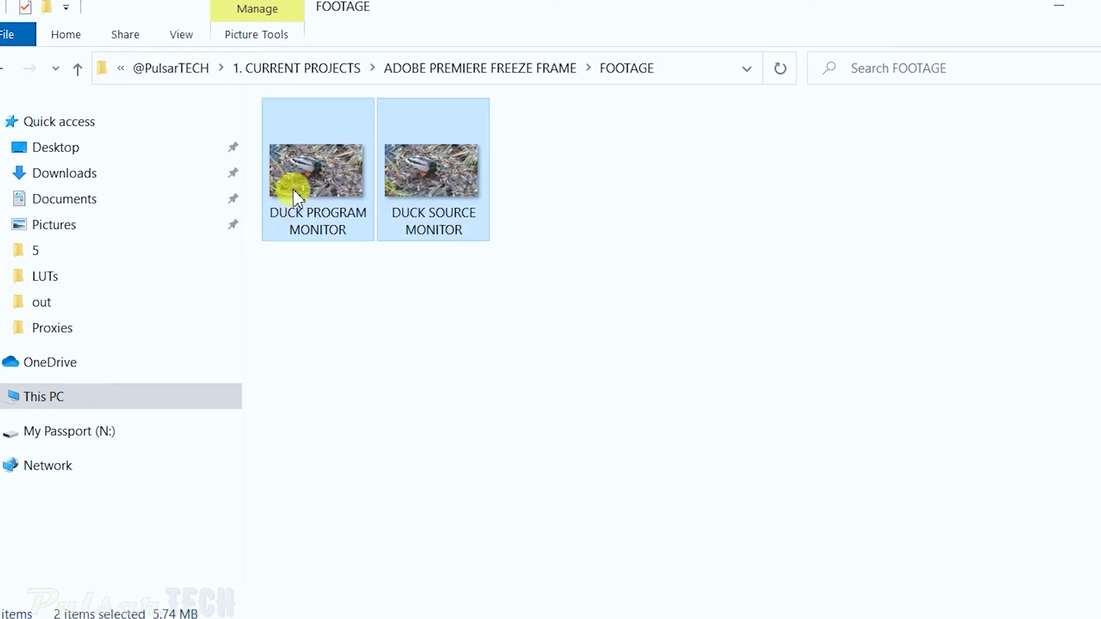
mouse_move(296, 198)
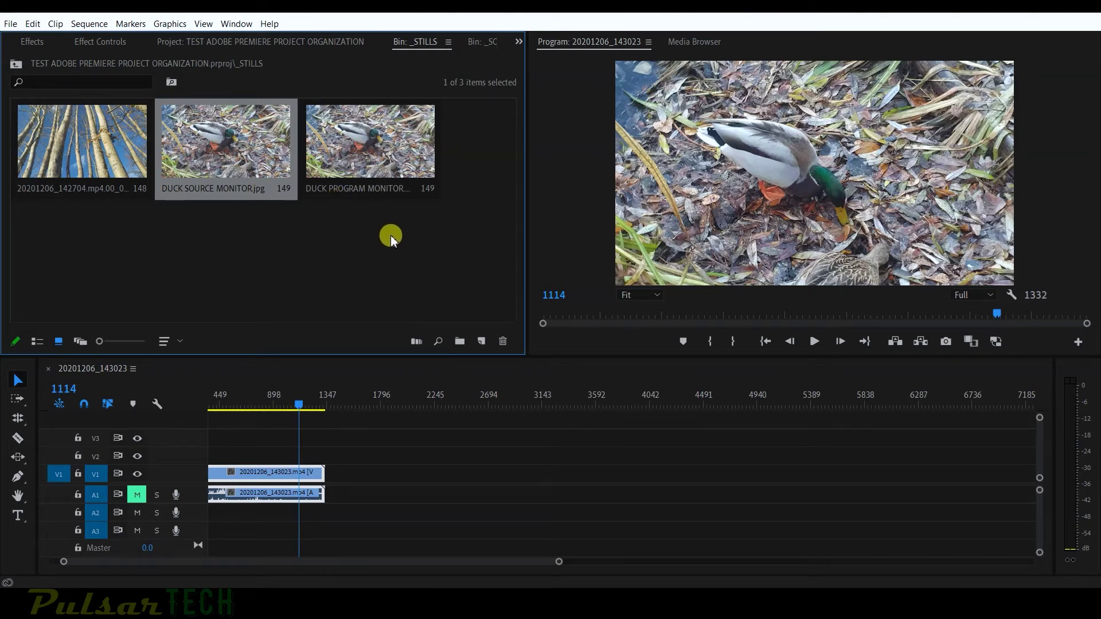
- Add a frame hold to the 20201206_143023 clip at frame 948 and undo it
click(278, 405)
right_click(281, 474)
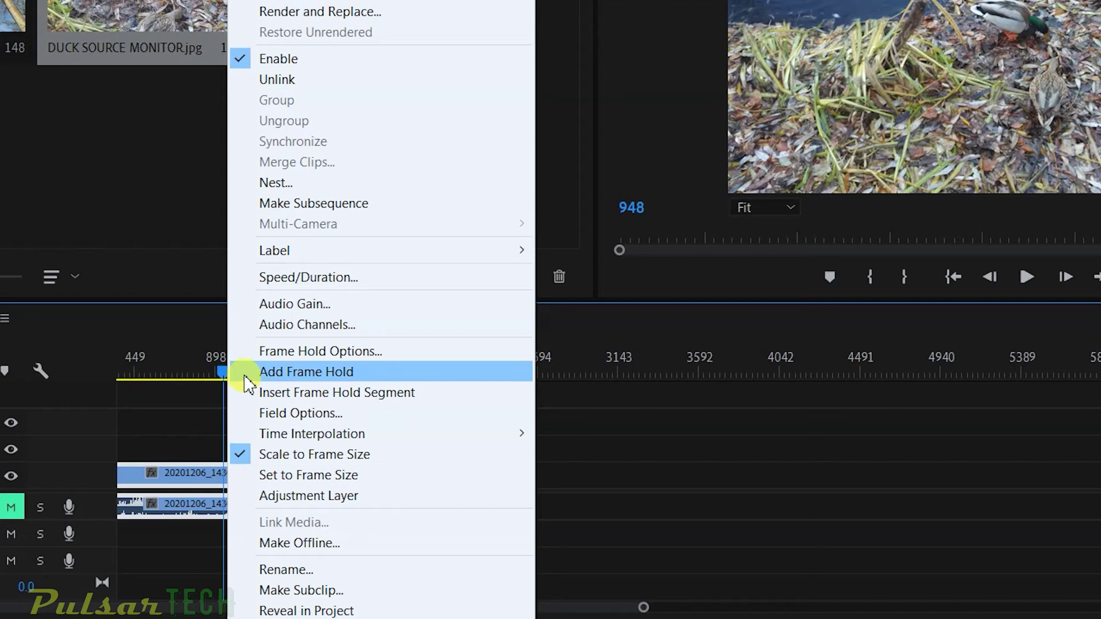
click(246, 374)
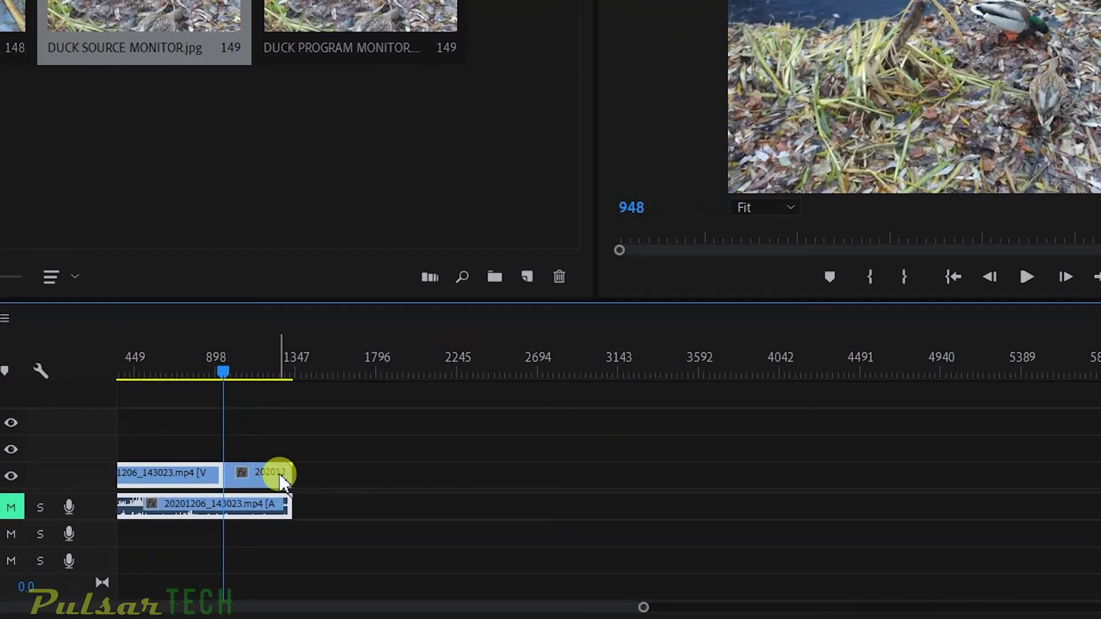
key(ctrl+z)
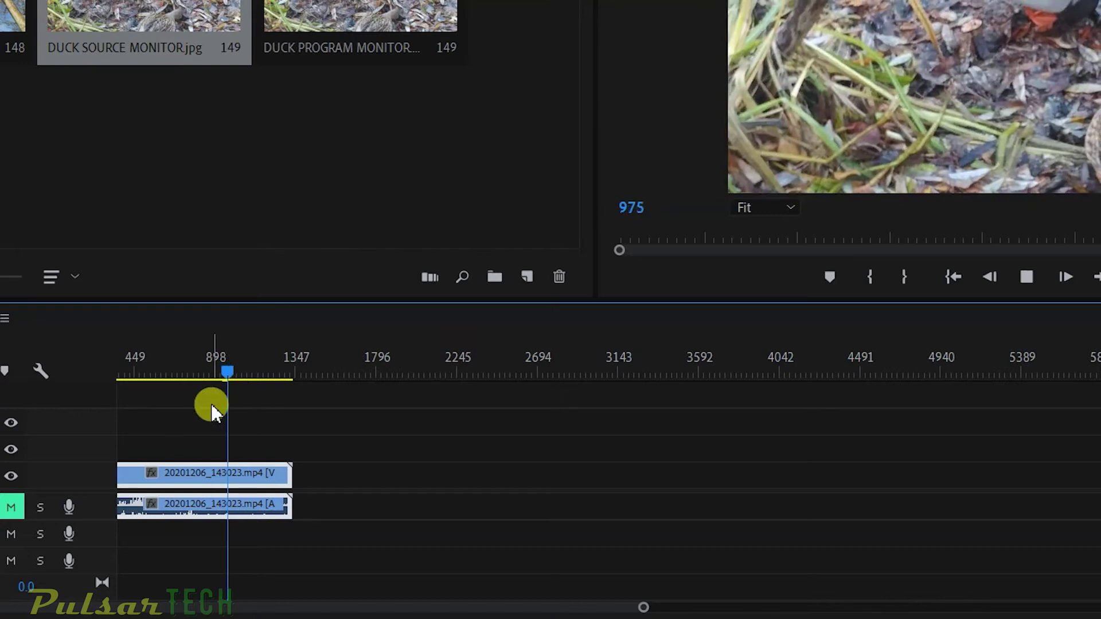
- Insert a frame hold segment into the 20201206_143023 clip at frame 982
key(space)
right_click(236, 474)
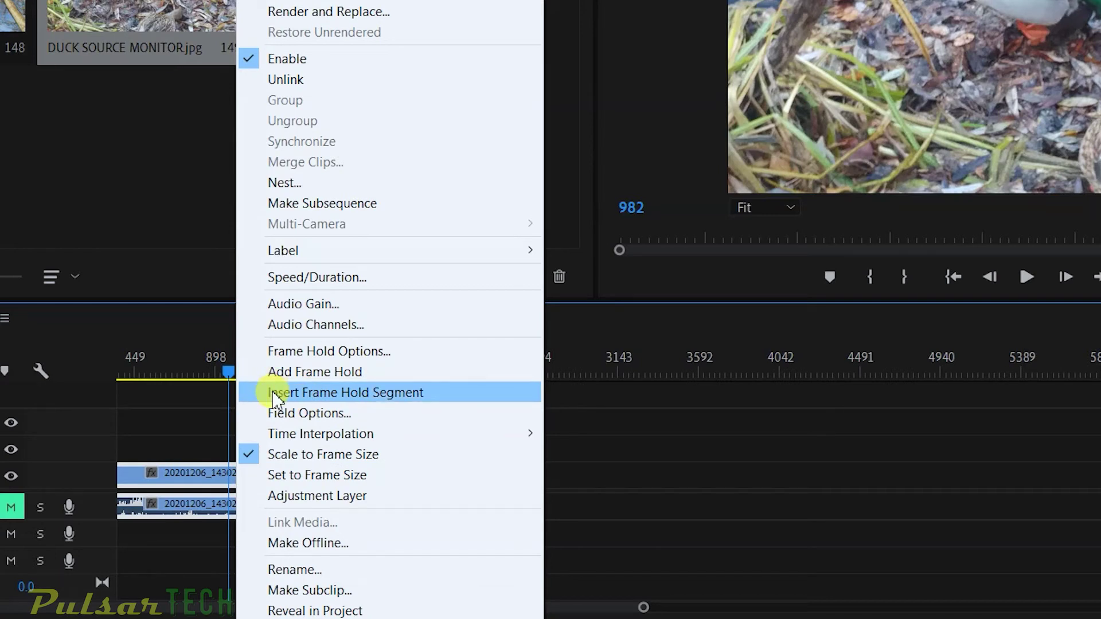
click(370, 400)
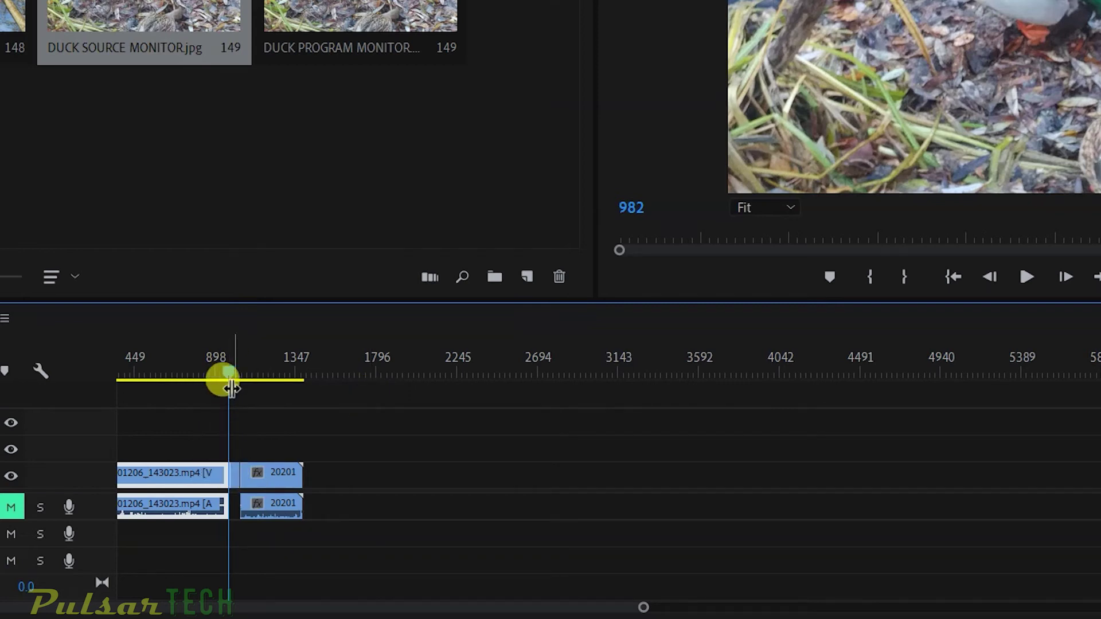
key(equal)
key(equal)
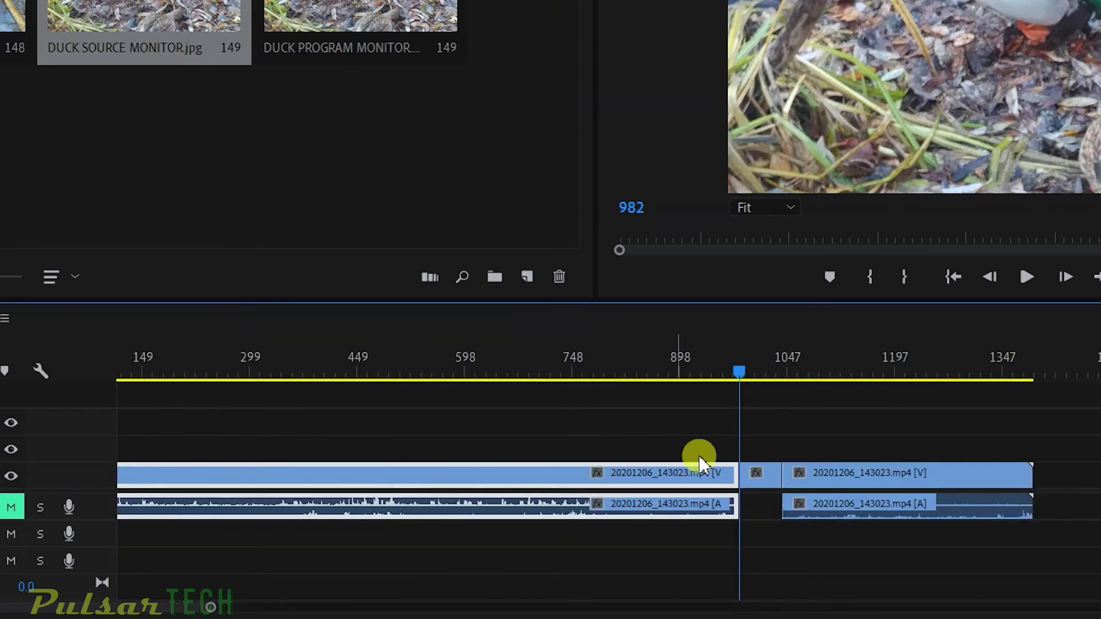
- Play the sequence from about frame 942 to preview the inserted frame hold segment
click(756, 476)
click(711, 372)
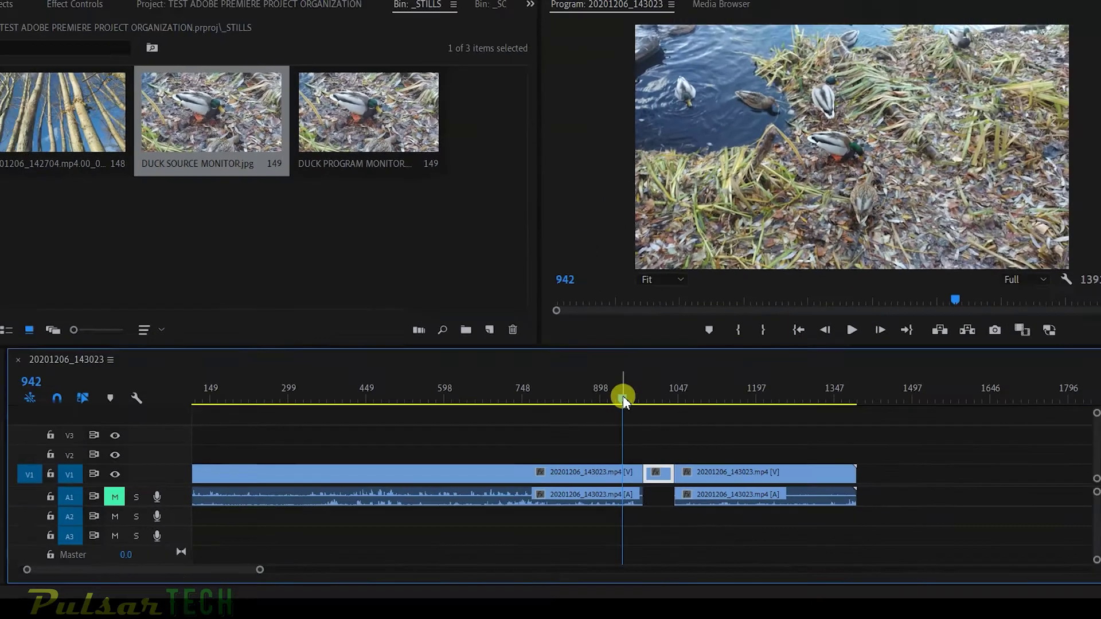
key(space)
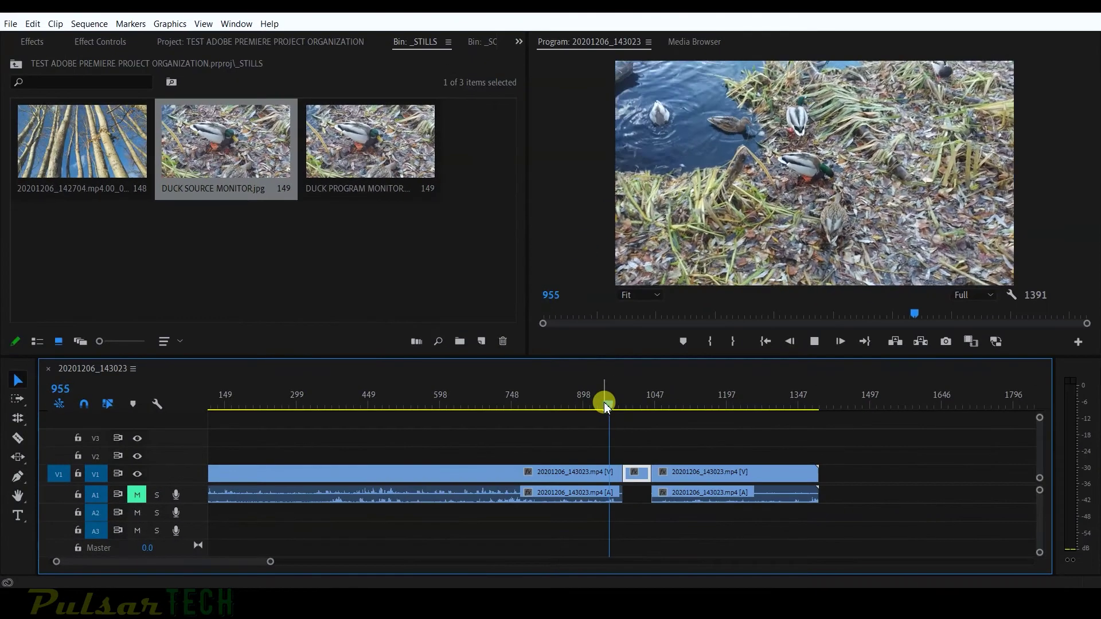
click(665, 393)
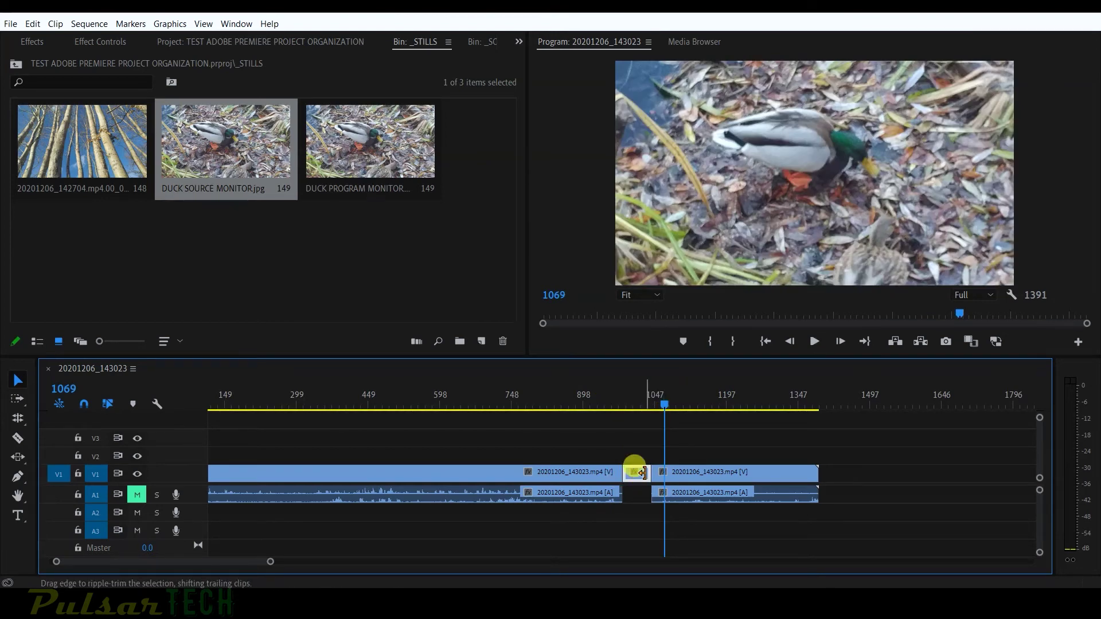
- Ripple-trim the frame hold segment by 40 frames, and undo the edits back to the uncut clip
drag(626, 473, 623, 472)
click(607, 397)
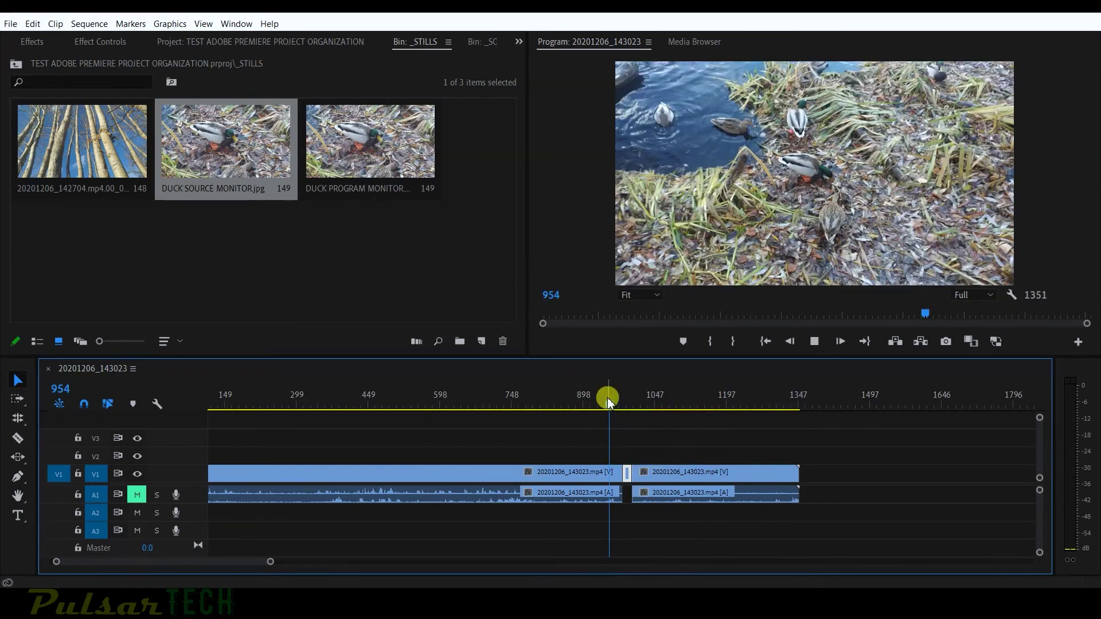
key(space)
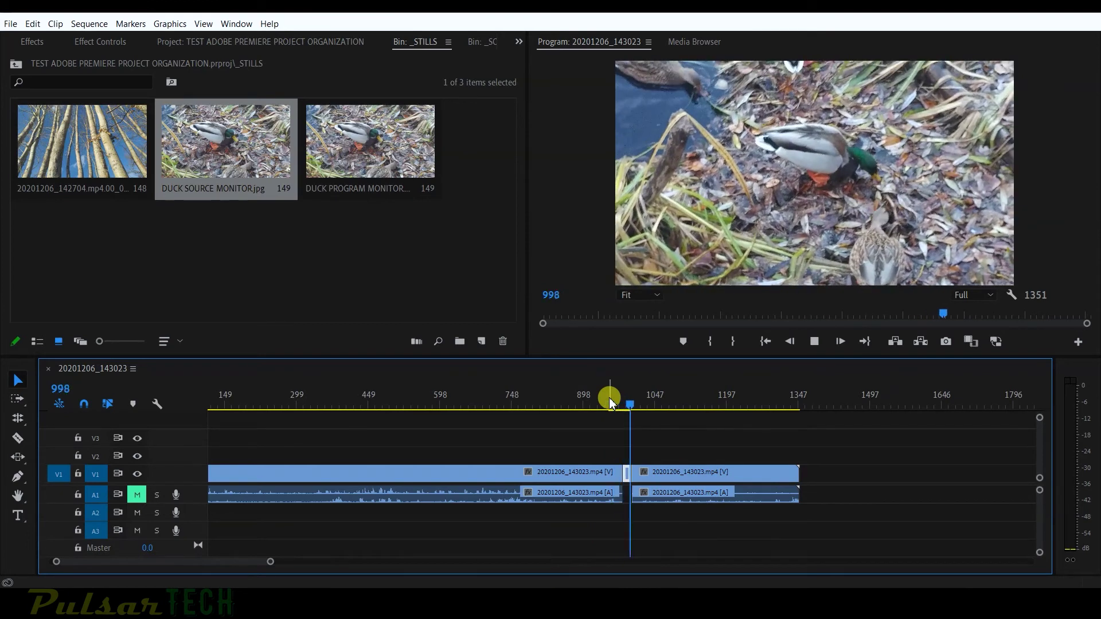
click(609, 398)
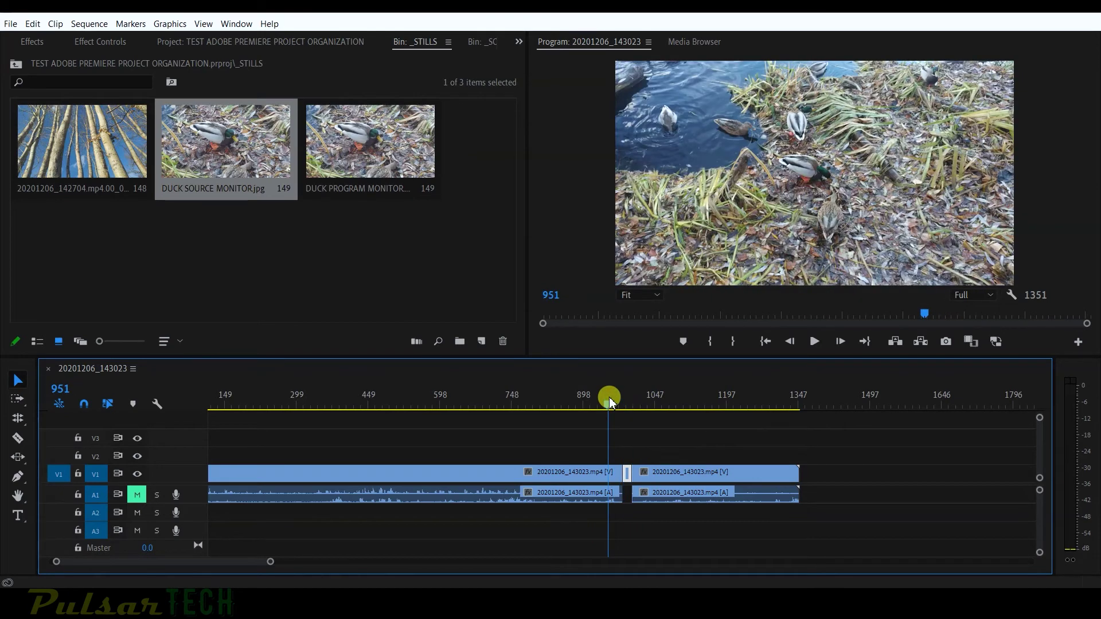
key(shift+Delete)
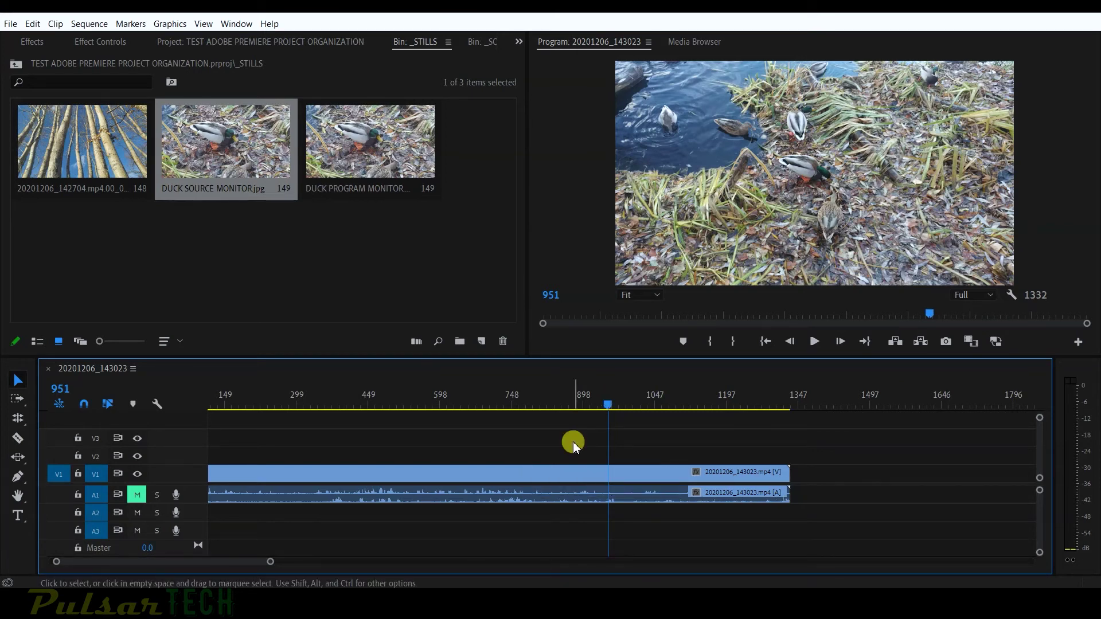
- Hold the whole 20201206_143023 clip on its playhead frame, 951, and scrub back through it to check the hold
right_click(603, 474)
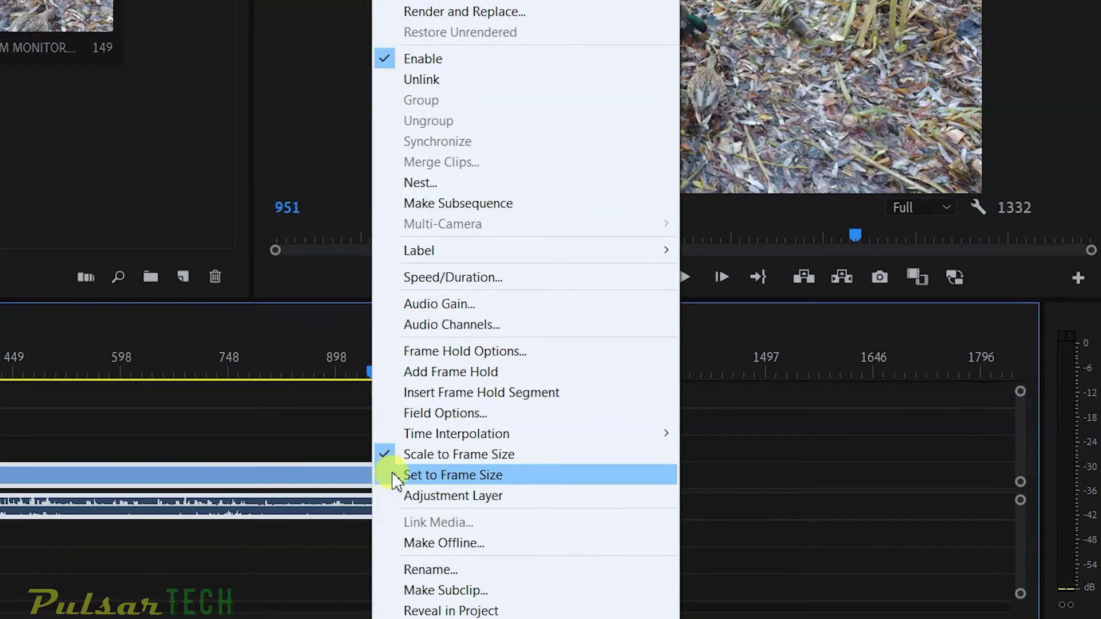
click(406, 352)
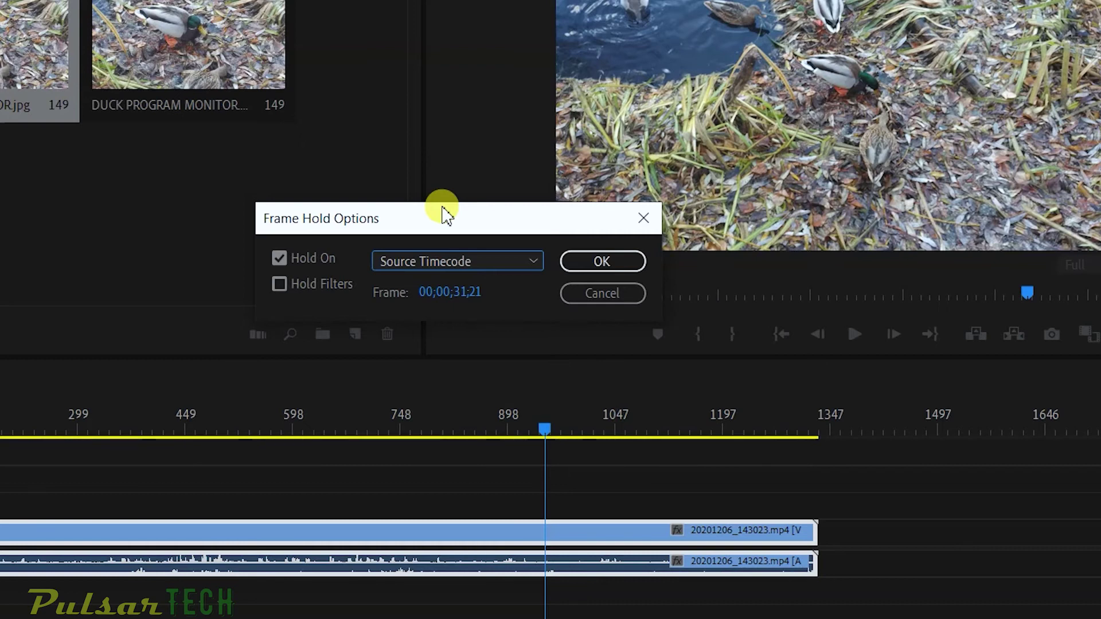
click(400, 261)
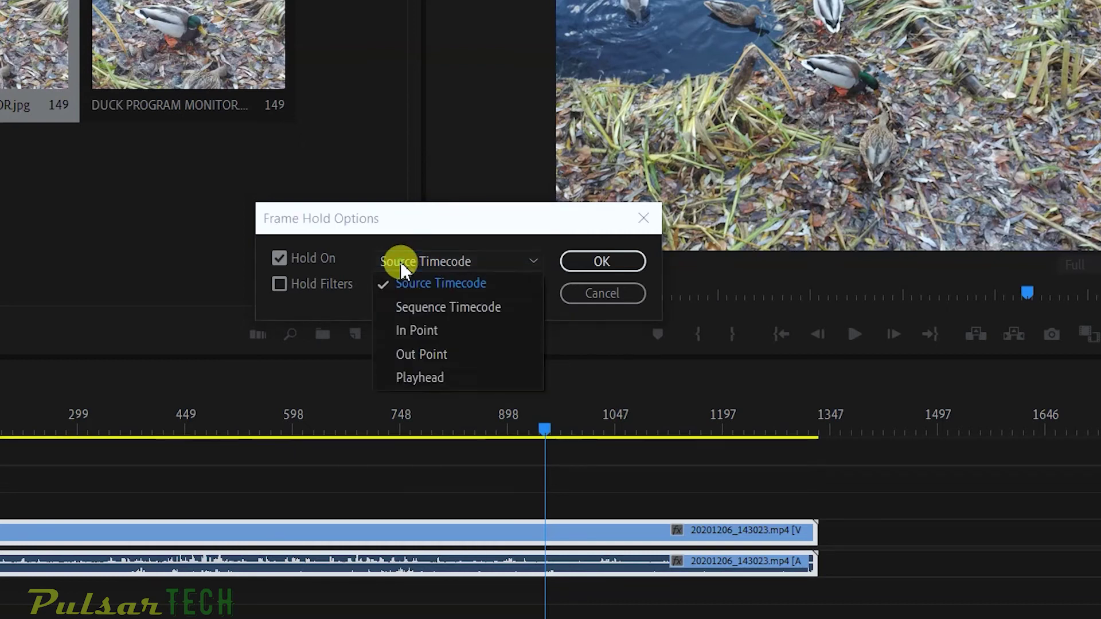
click(416, 378)
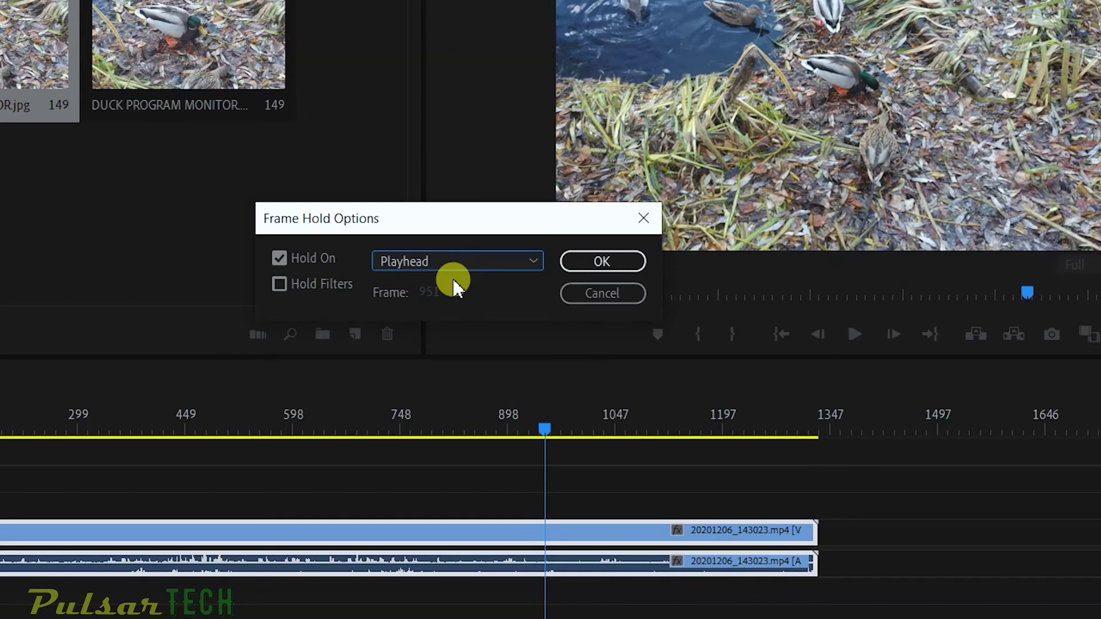
click(622, 262)
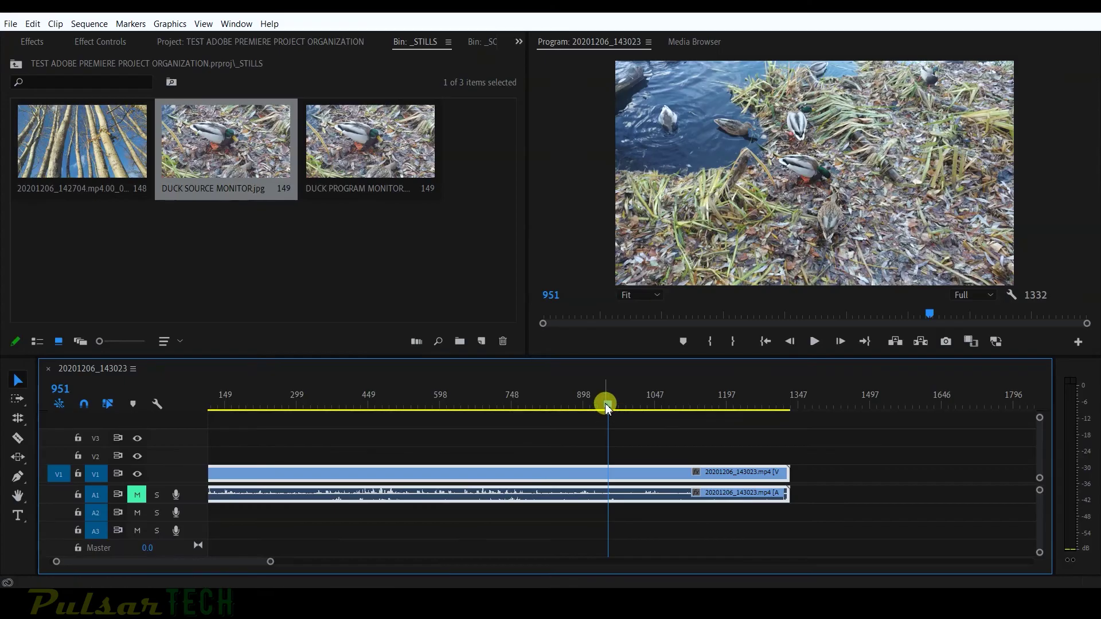
drag(606, 405, 516, 396)
- Try the In Point, Out Point, Sequence Timecode and Source Timecode choices in the clip's Frame Hold Options without applying them
right_click(537, 473)
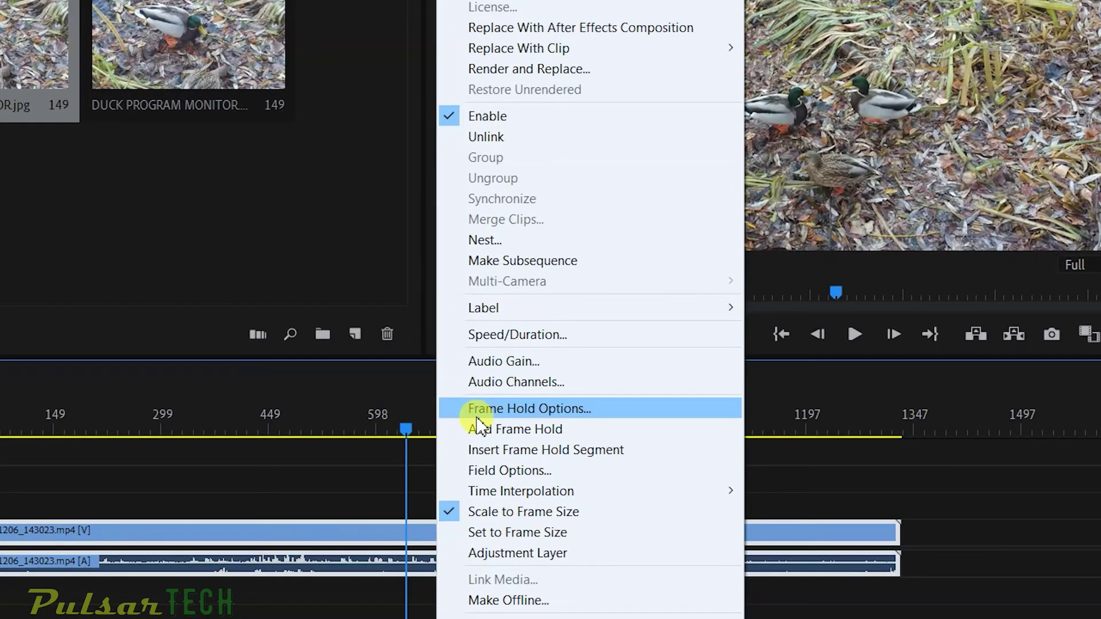
click(477, 417)
click(407, 262)
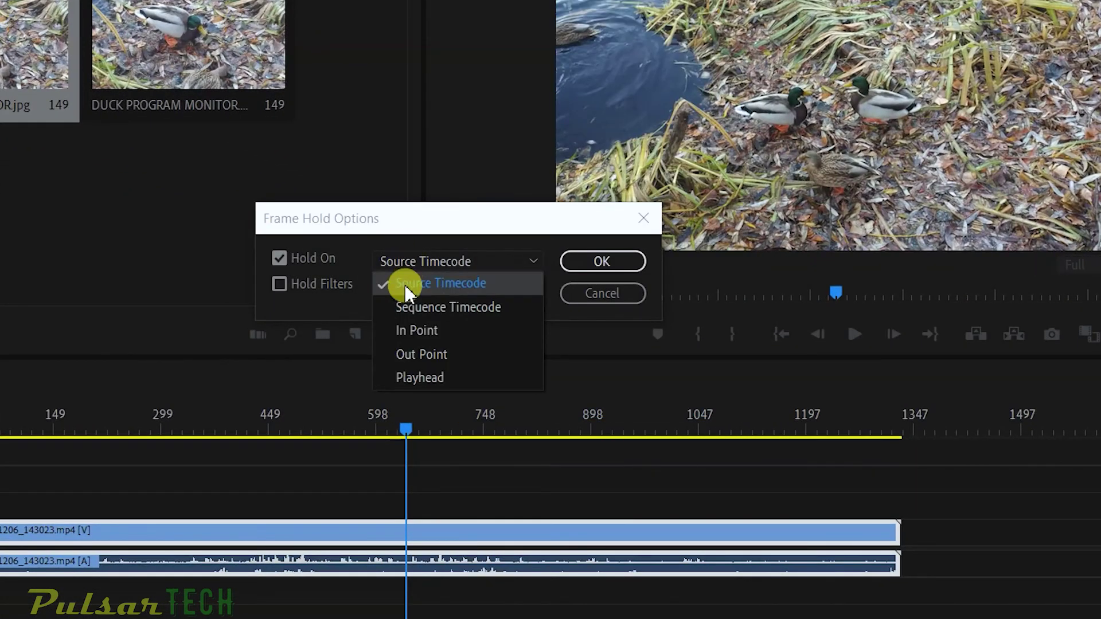
click(401, 332)
click(393, 261)
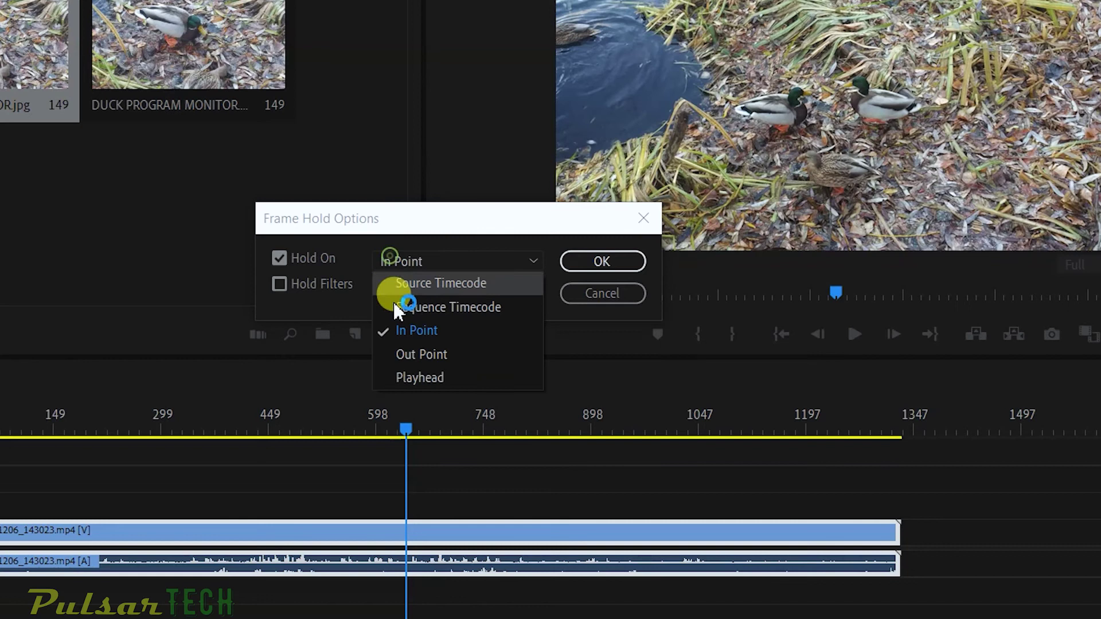
click(390, 356)
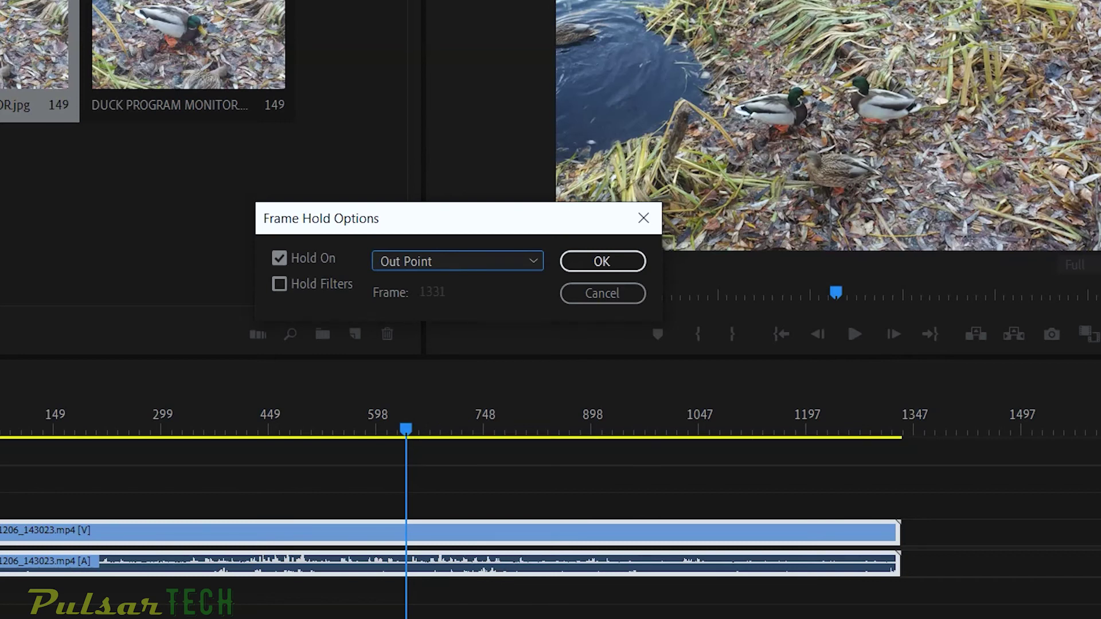
click(458, 261)
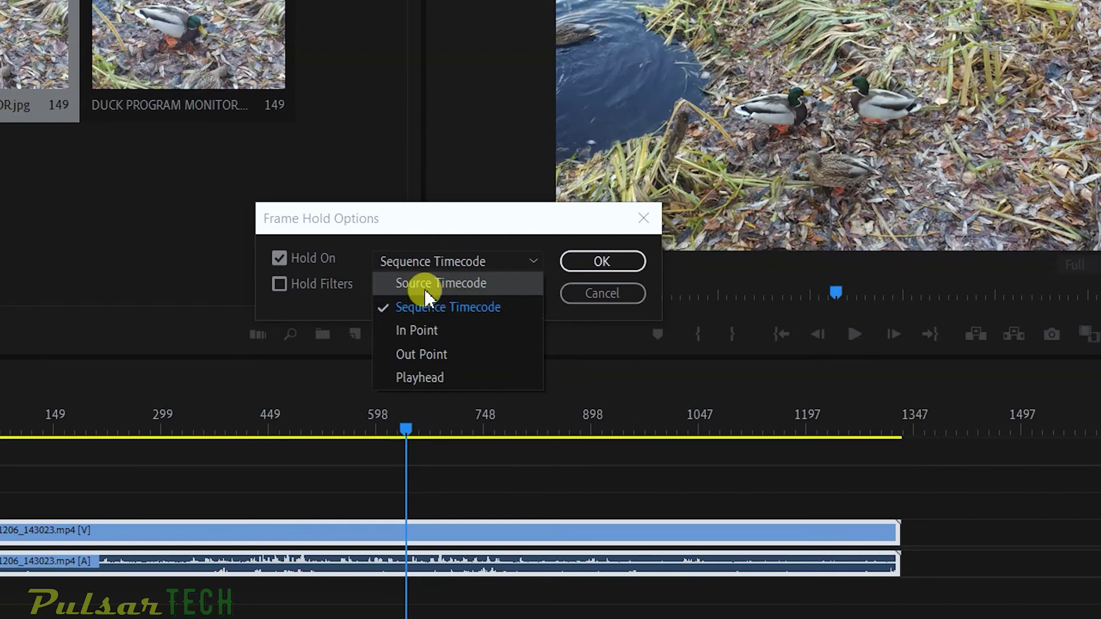
click(425, 283)
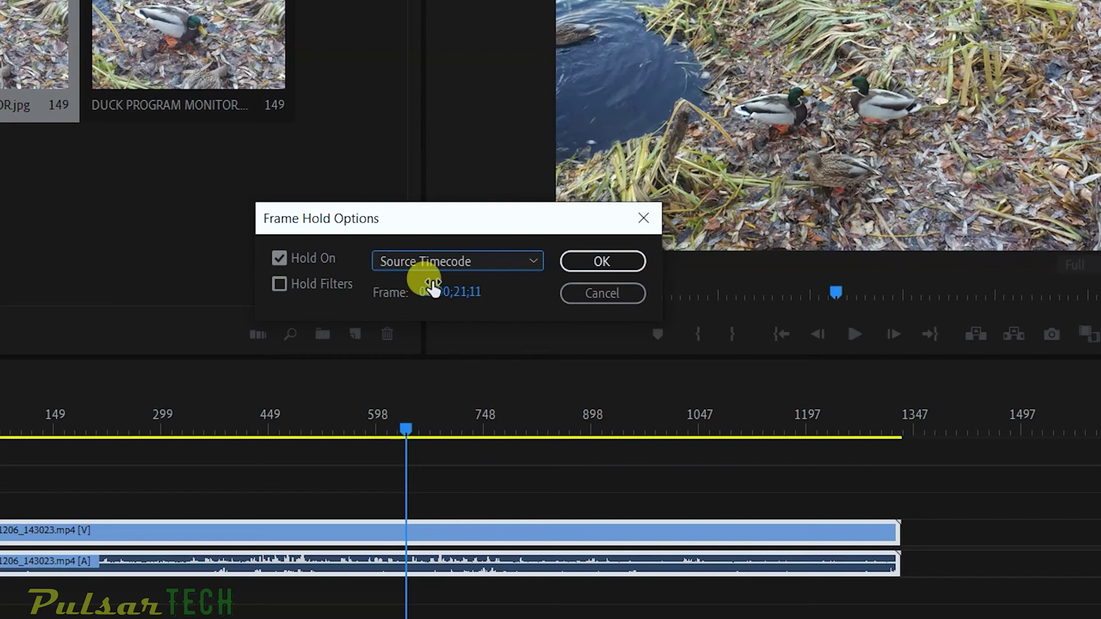
click(582, 299)
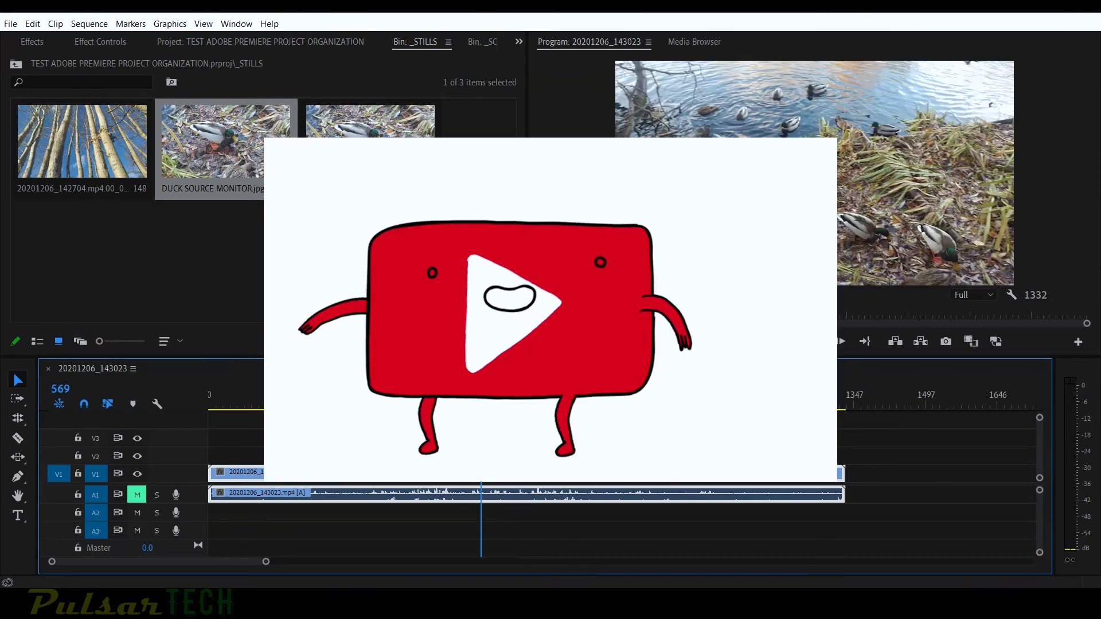
- Place the sequence playhead at frame 502
click(451, 404)
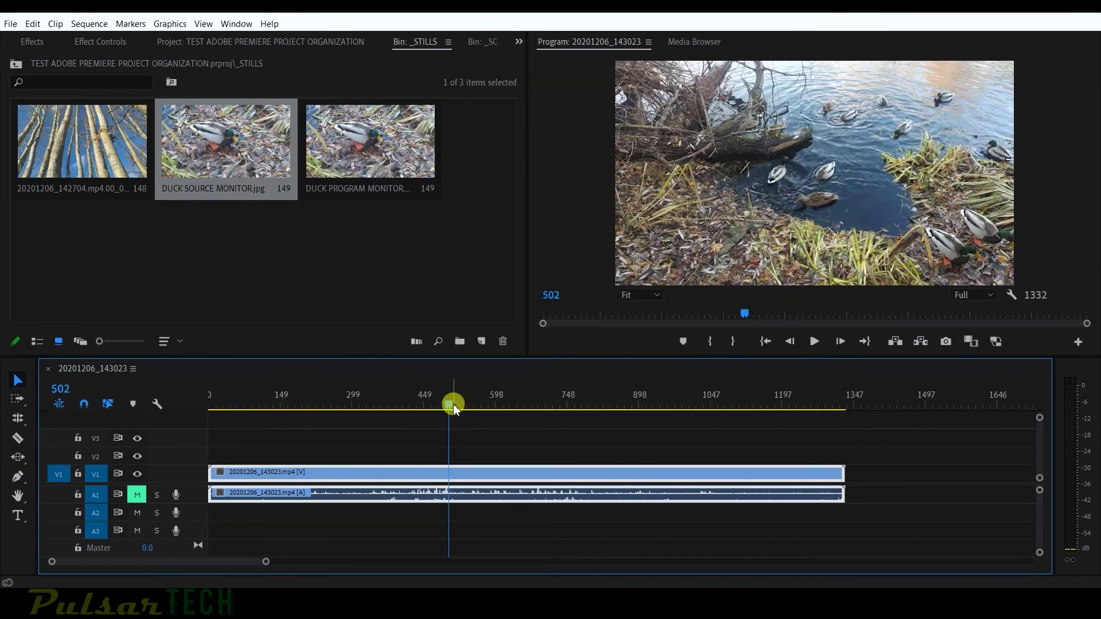